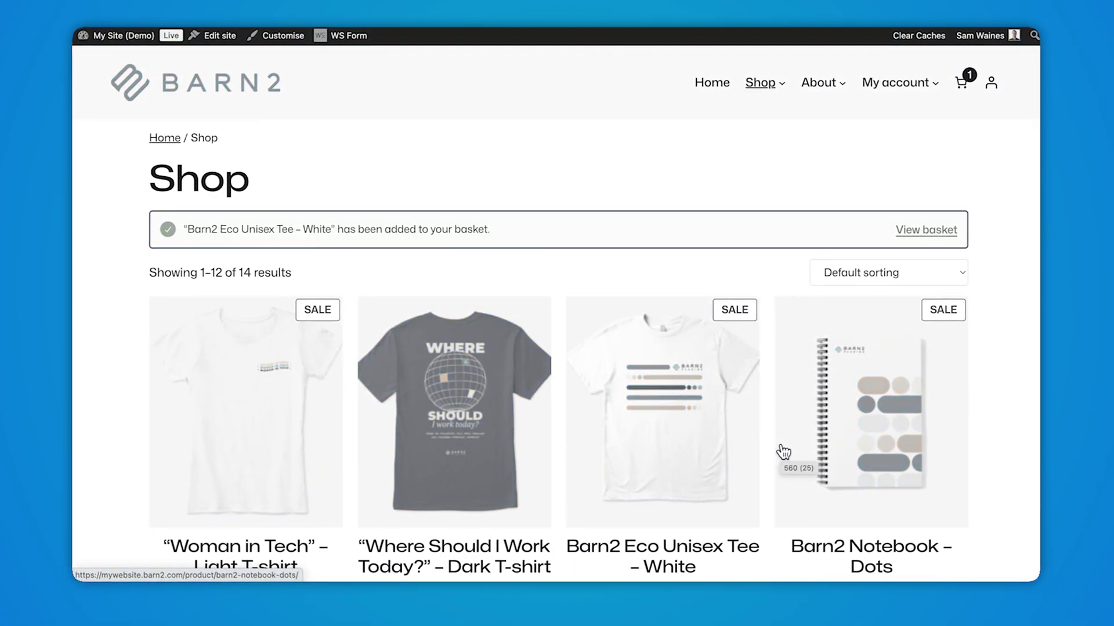
Close the basket drawer and add the Barn2 Notebook – Dots to the basket.
{"action": "scroll", "coordinate": [818, 452], "scroll_direction": "down", "scroll_amount": 3}
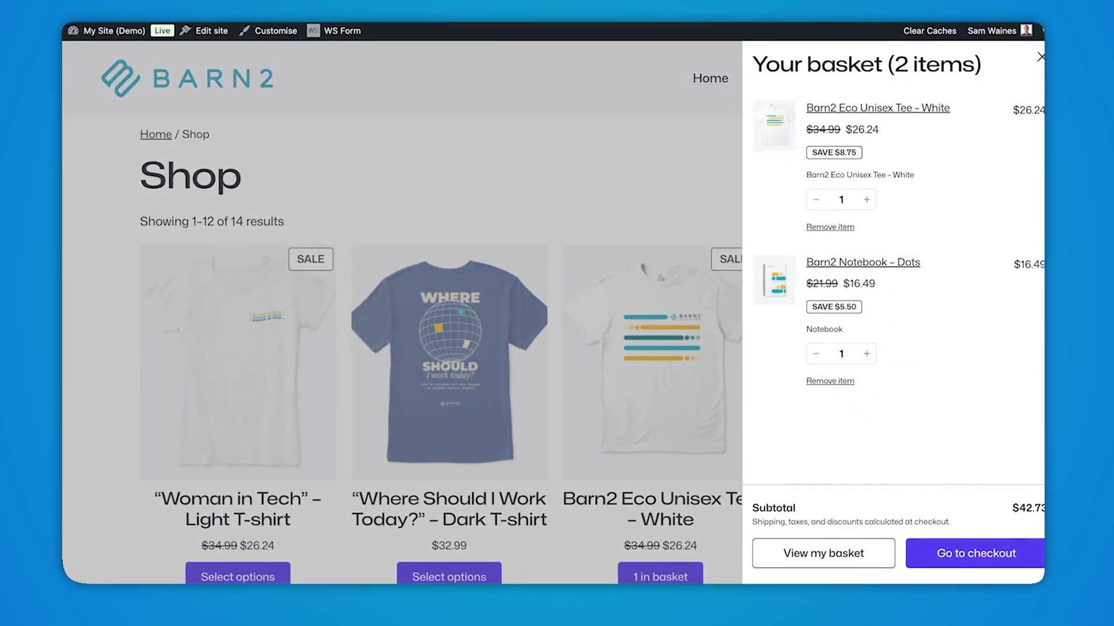
{"action": "key", "text": "Escape"}
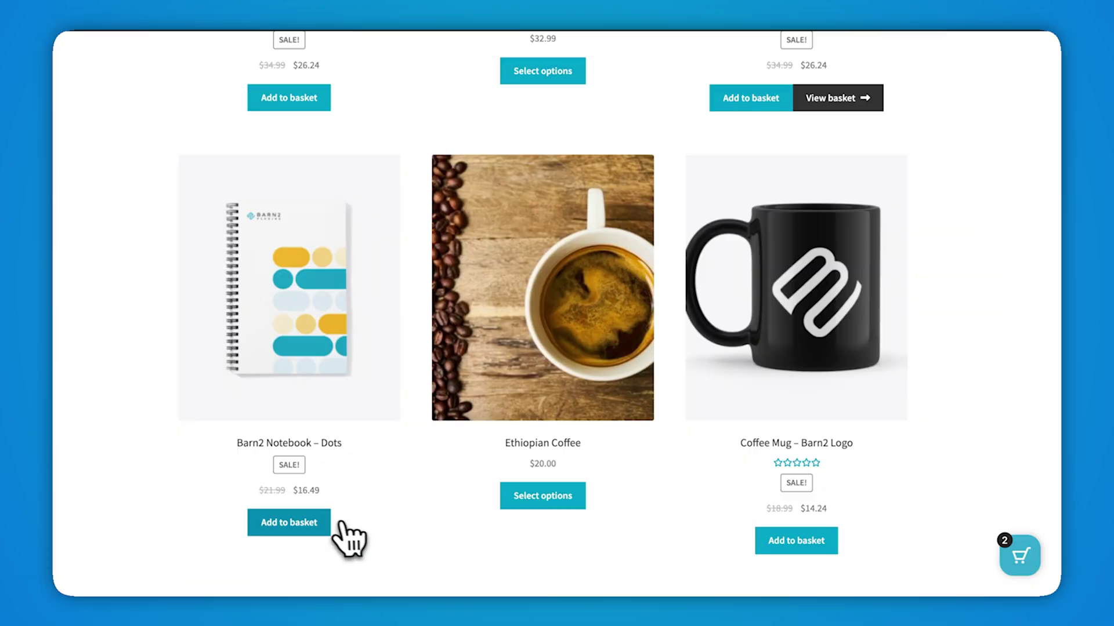
{"action": "left_click", "coordinate": [325, 525]}
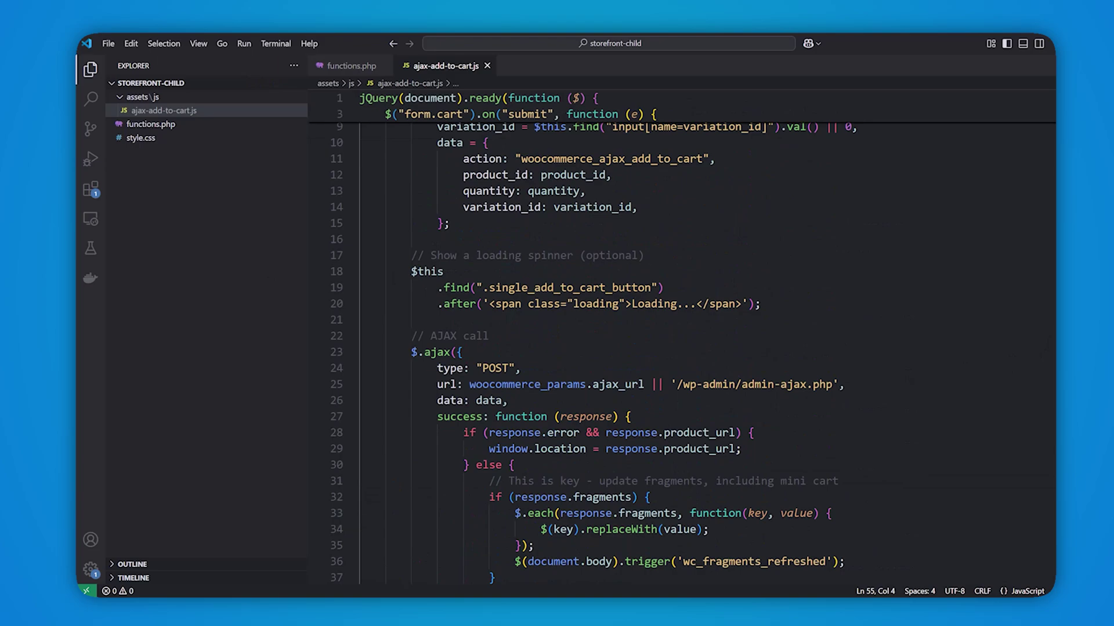
Add the Eco Unisex Tee to the cart and raise its quantity to 2.
{"action": "scroll", "coordinate": [773, 332], "scroll_direction": "up", "scroll_amount": 2}
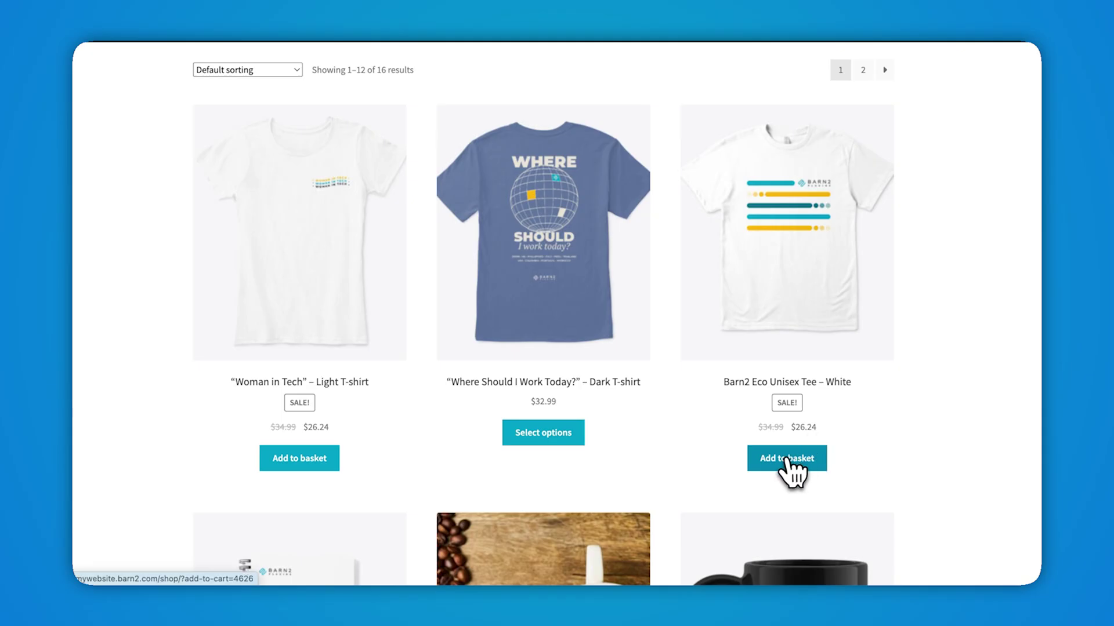
{"action": "left_click", "coordinate": [787, 461]}
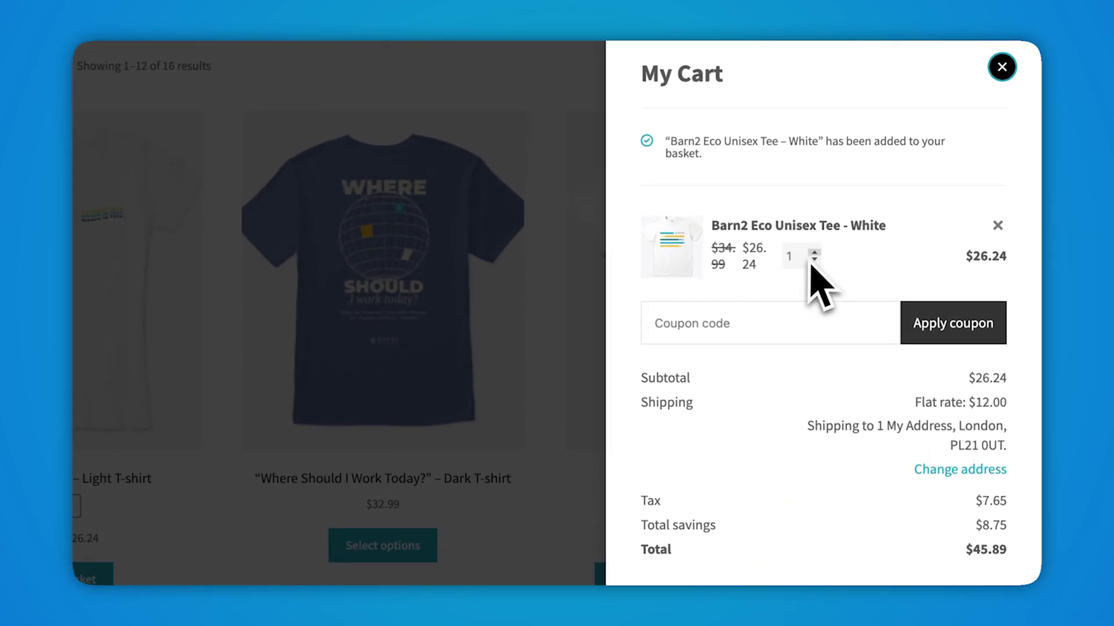
{"action": "left_click", "coordinate": [814, 254]}
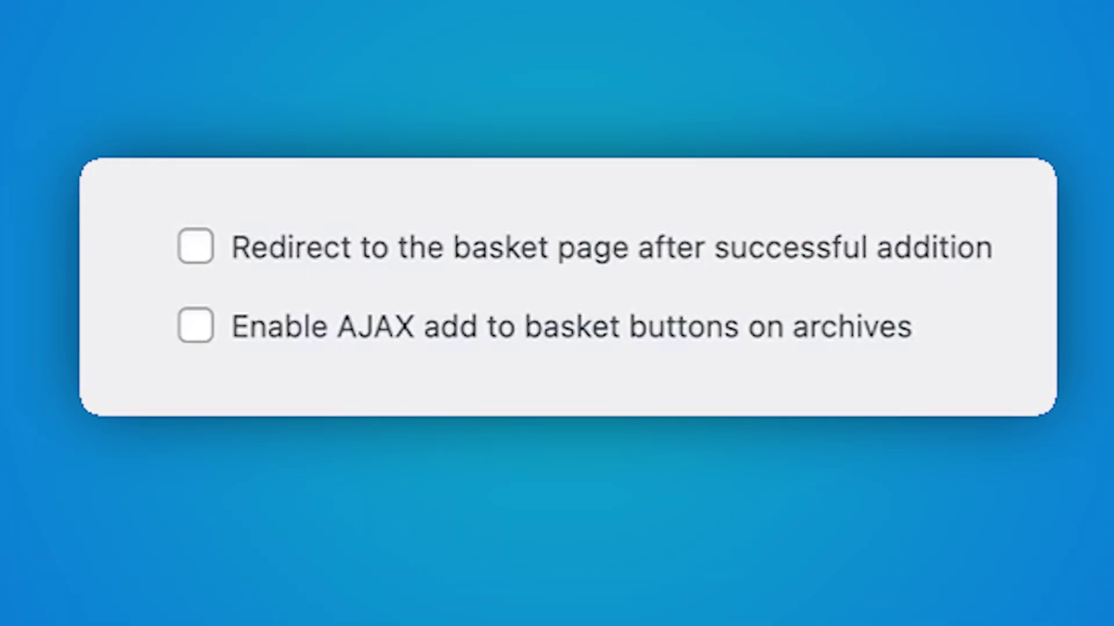
Enable AJAX add to basket buttons on archives, then add the notebook from the shop grid.
{"action": "left_click", "coordinate": [193, 333]}
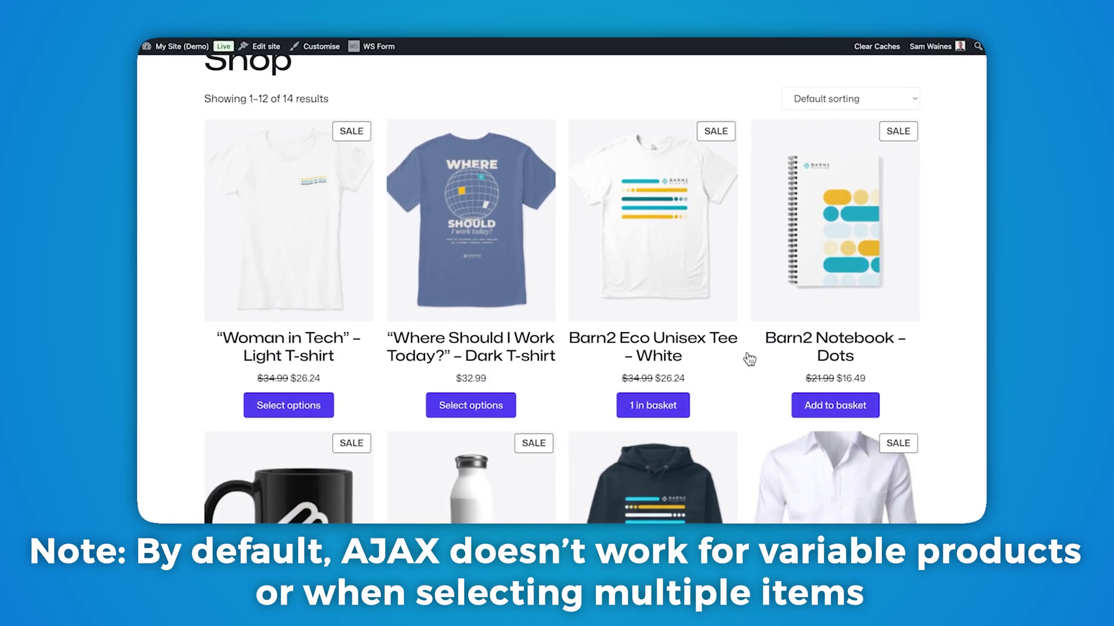
{"action": "left_click", "coordinate": [825, 408]}
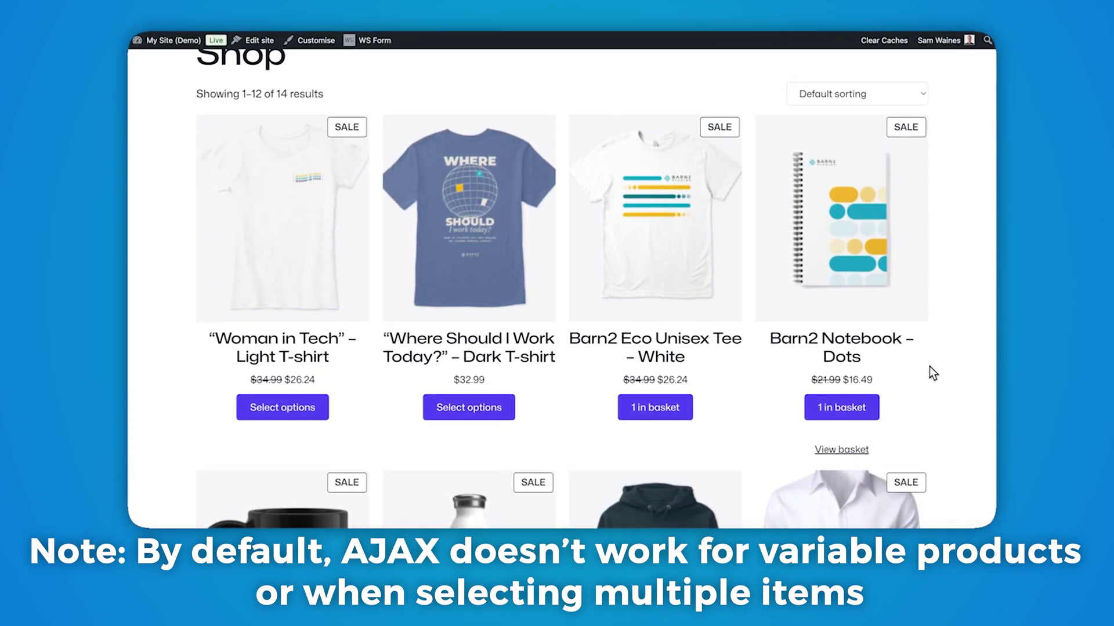
{"action": "scroll", "coordinate": [931, 373], "scroll_direction": "up", "scroll_amount": 2}
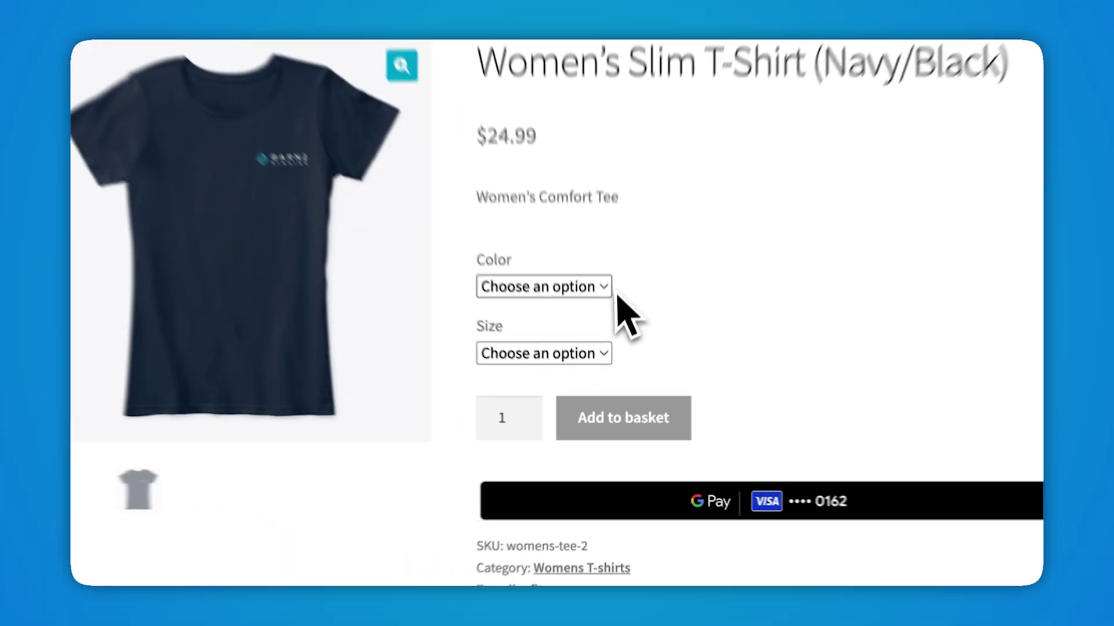
Choose colour Black and size XS, set quantity 3, and add the shirts to the basket.
{"action": "left_click", "coordinate": [603, 345]}
{"action": "left_click", "coordinate": [565, 283]}
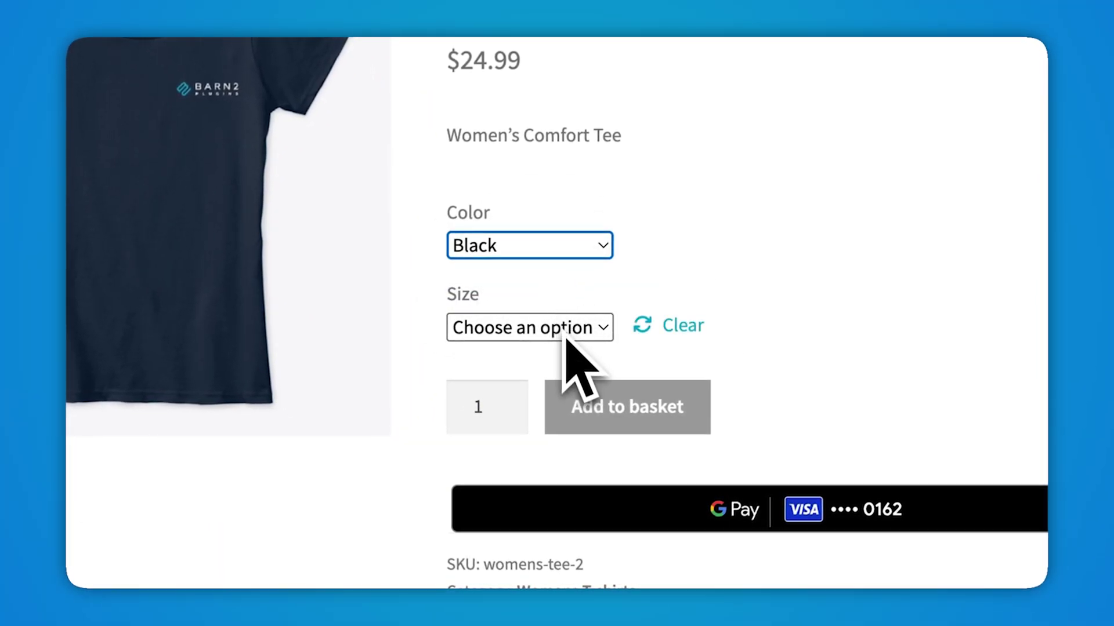
{"action": "left_click", "coordinate": [564, 328]}
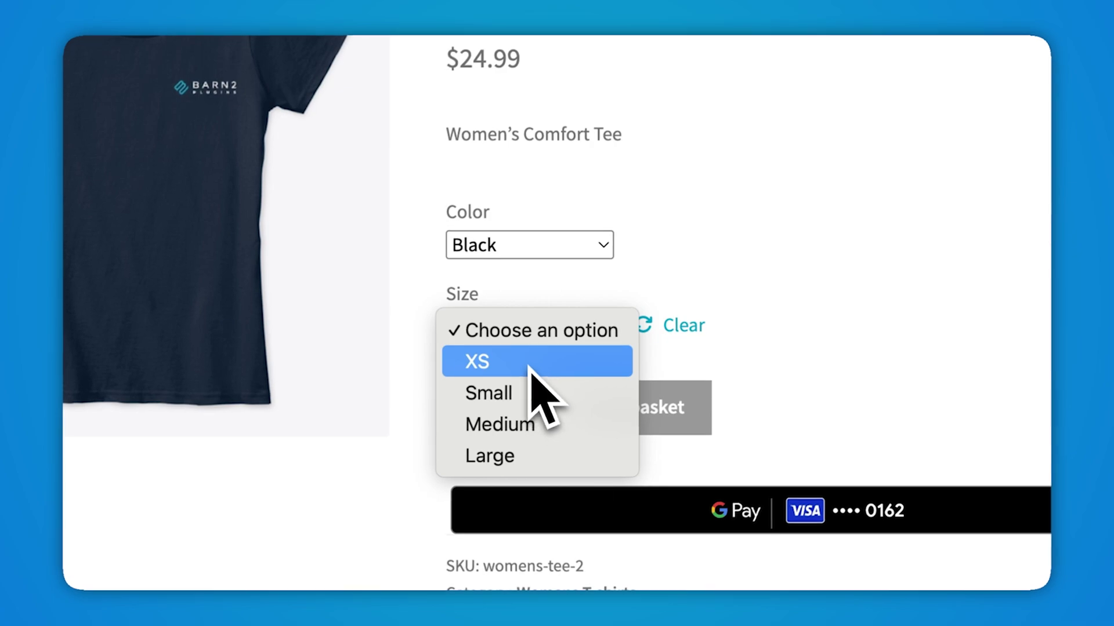
{"action": "left_click", "coordinate": [529, 365]}
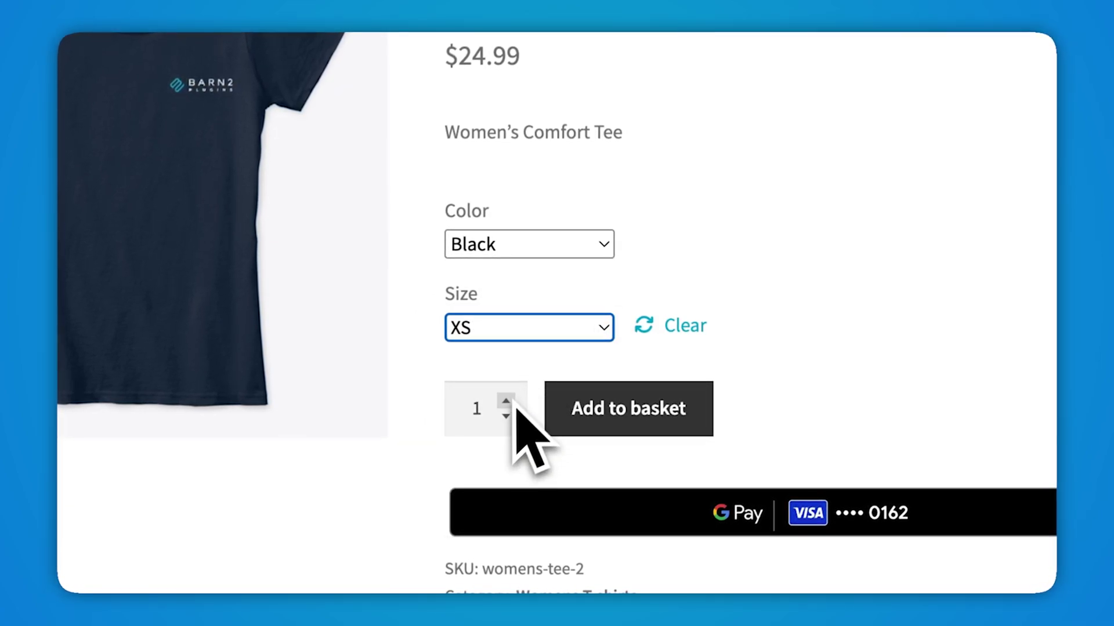
{"action": "left_click", "coordinate": [511, 405]}
{"action": "left_click", "coordinate": [511, 404]}
{"action": "left_click", "coordinate": [628, 409]}
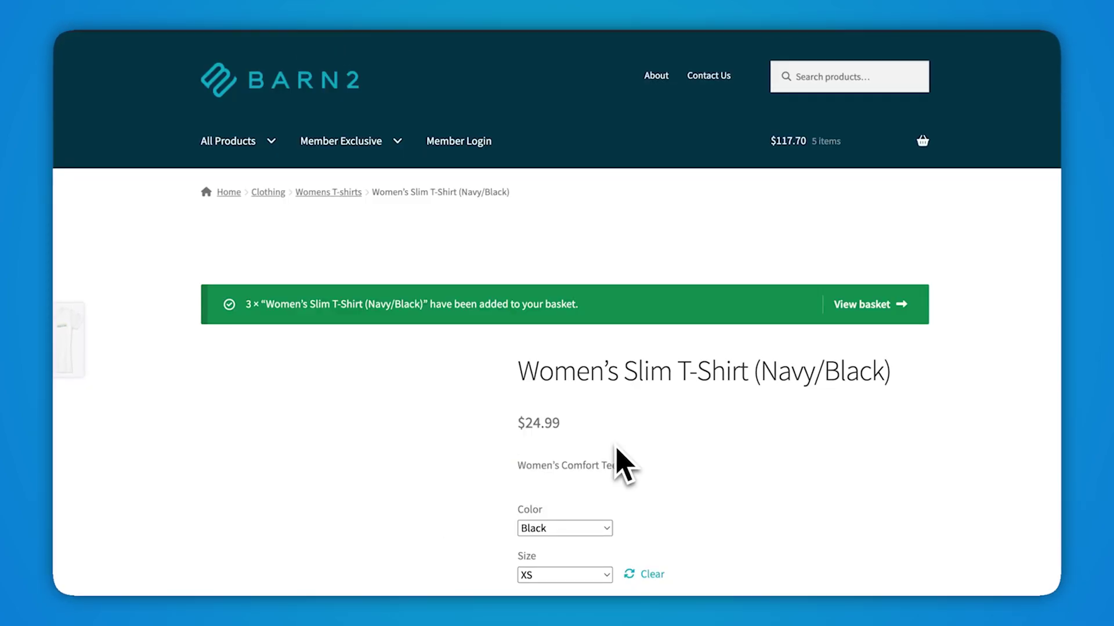
{"action": "scroll", "coordinate": [614, 458], "scroll_direction": "down", "scroll_amount": 1}
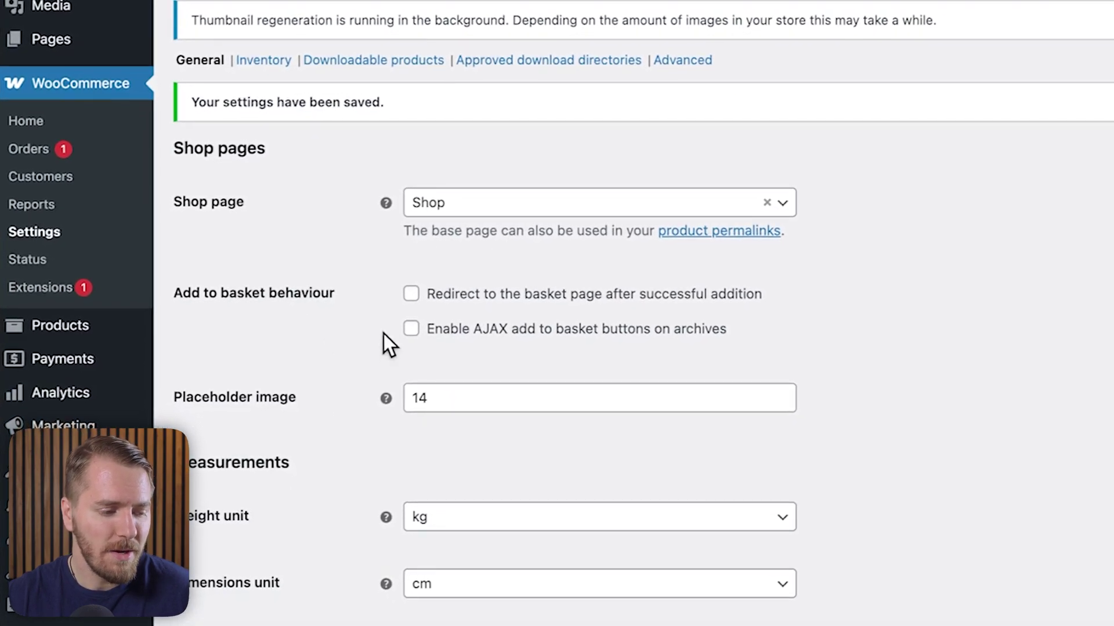
Scroll the Products settings down to the Add to basket behaviour checkboxes.
{"action": "scroll", "coordinate": [406, 345], "scroll_direction": "down", "scroll_amount": 10}
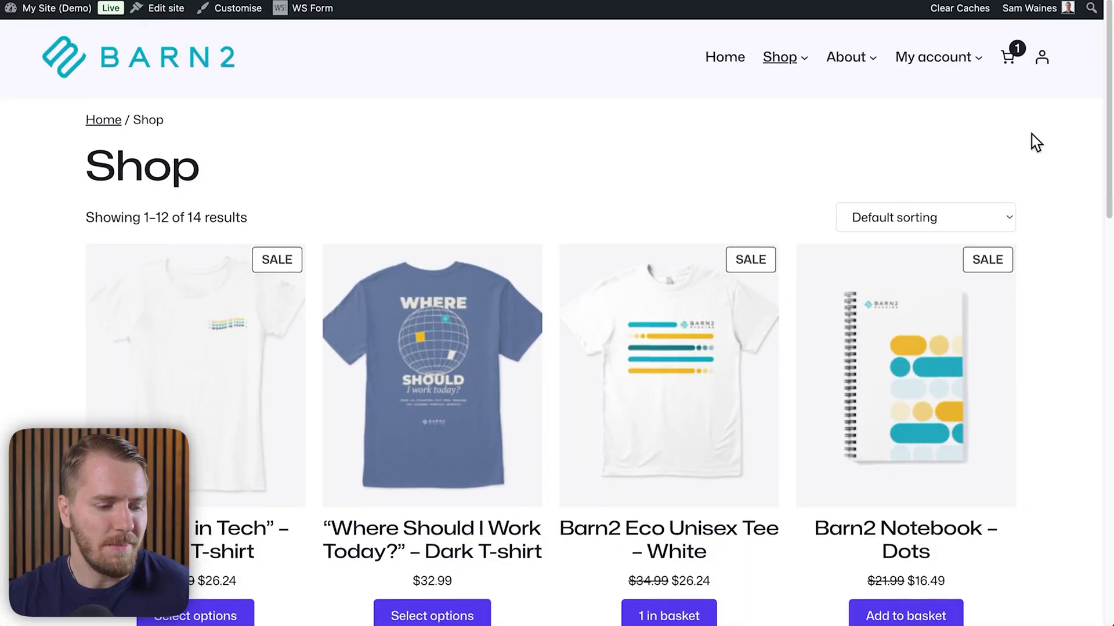
Add the Barn2 Notebook – Dots, then open the basket drawer to review both items.
{"action": "scroll", "coordinate": [1031, 134], "scroll_direction": "down", "scroll_amount": 3}
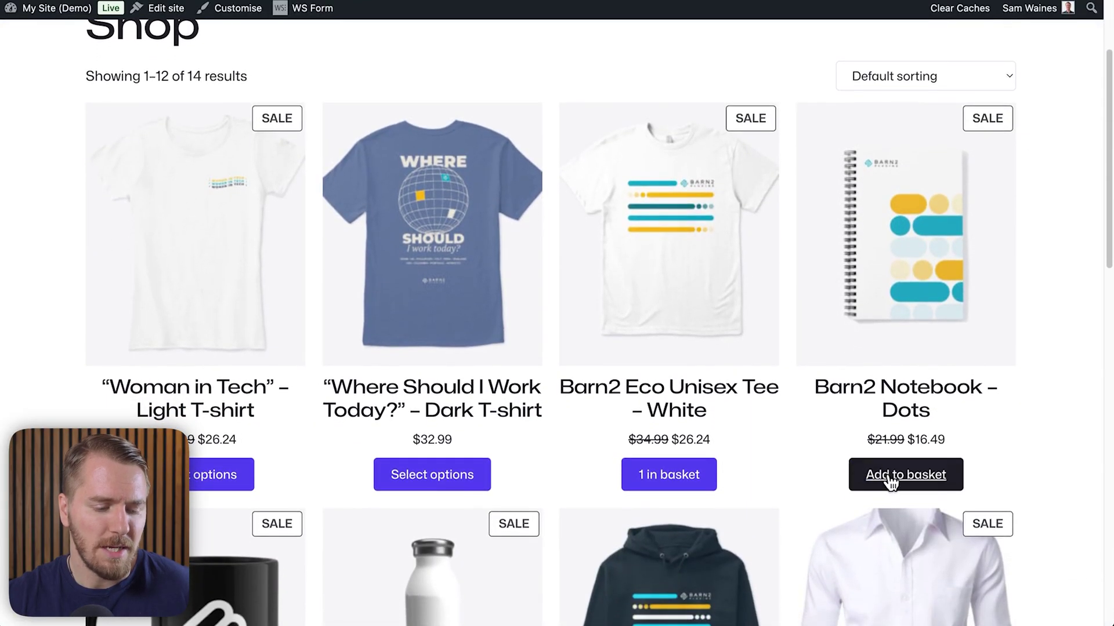
{"action": "left_click", "coordinate": [890, 481]}
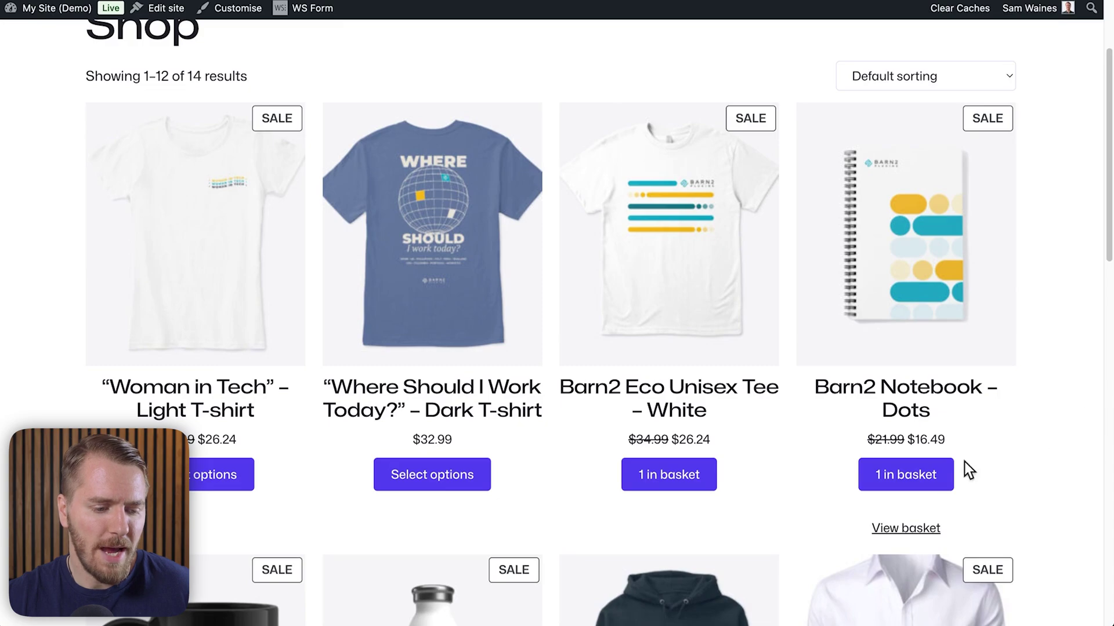
{"action": "scroll", "coordinate": [1018, 422], "scroll_direction": "up", "scroll_amount": 3}
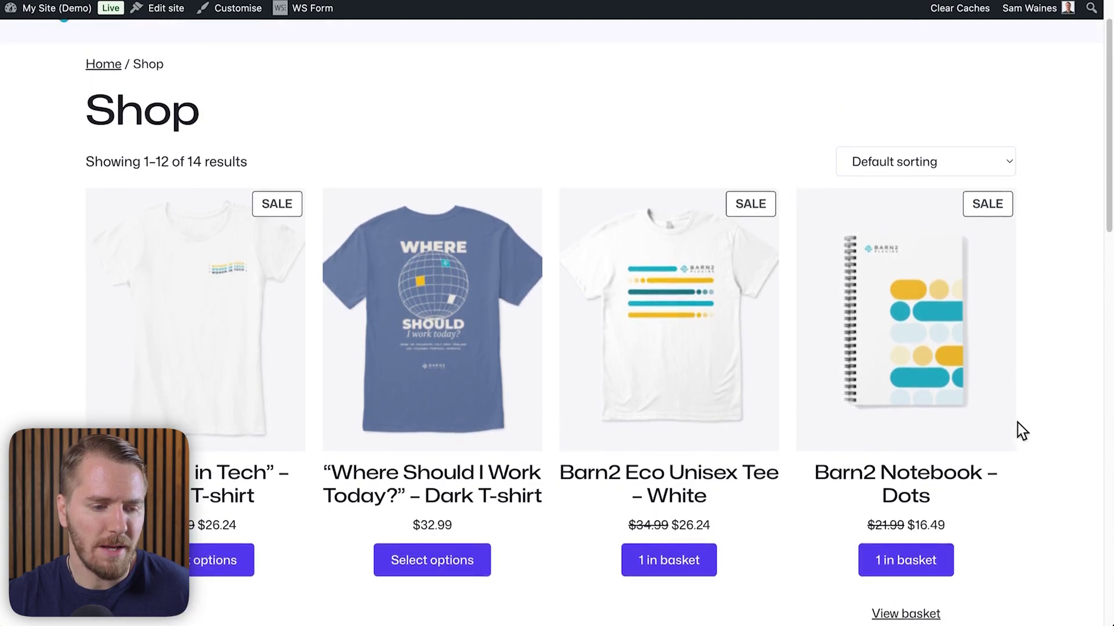
{"action": "left_click", "coordinate": [1009, 64]}
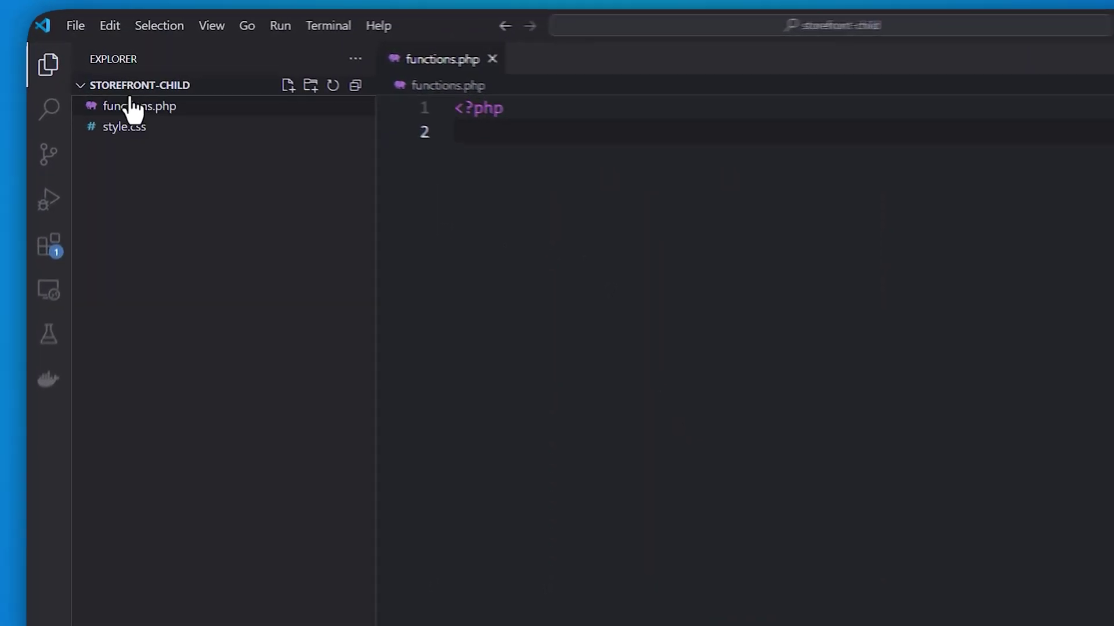
Create an 'assets' folder with a 'js' subfolder in the storefront-child theme.
{"action": "right_click", "coordinate": [179, 300]}
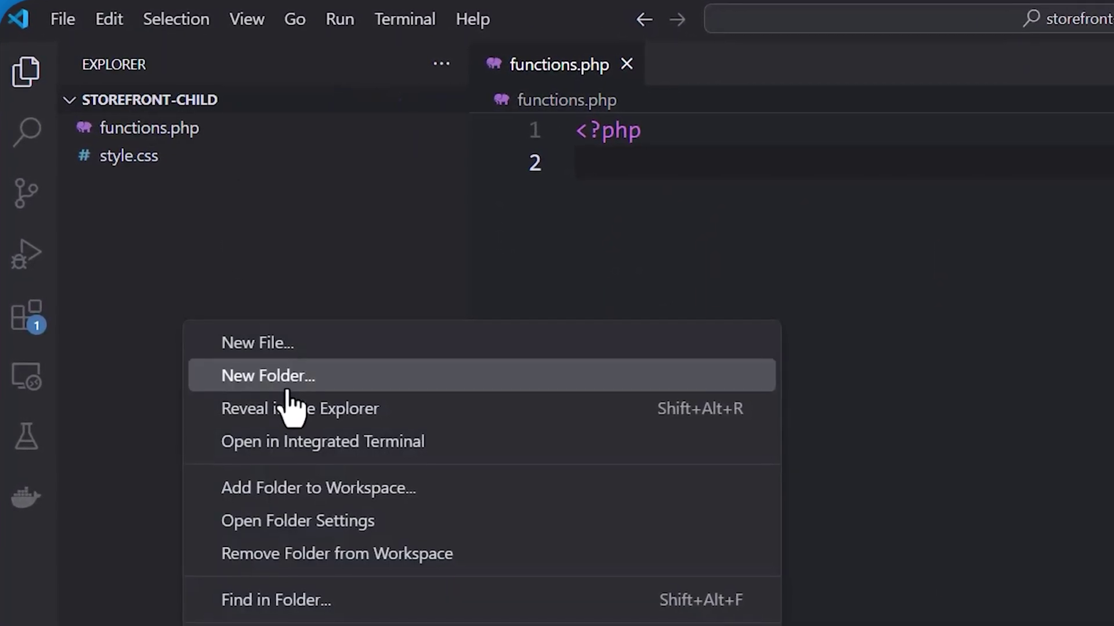
{"action": "left_click", "coordinate": [287, 389]}
{"action": "type", "text": "assets"}
{"action": "key", "text": "Return"}
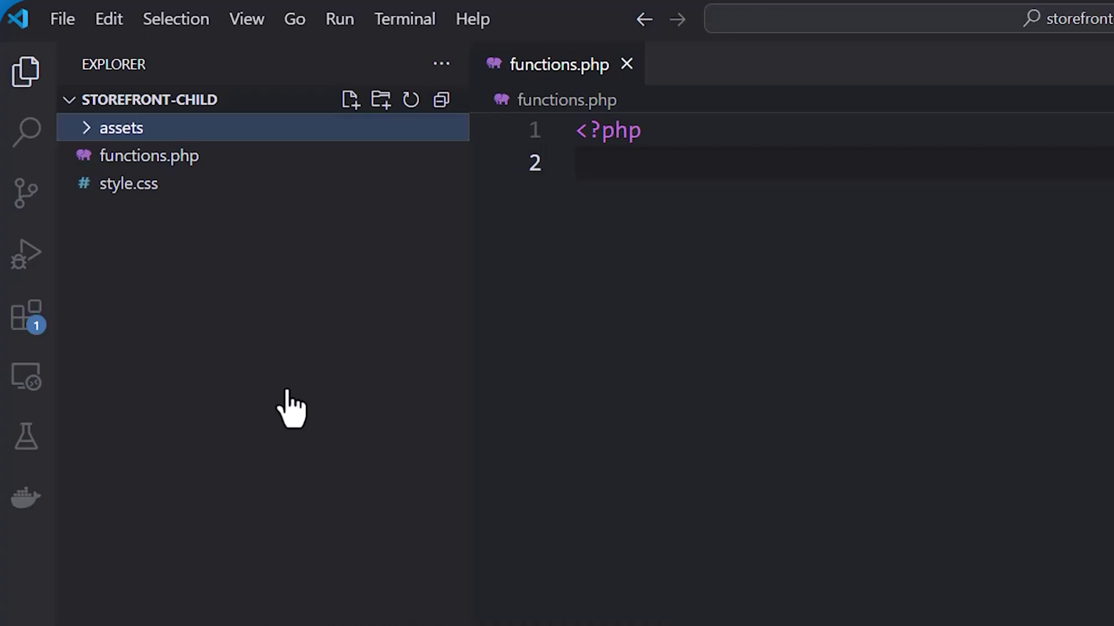
{"action": "right_click", "coordinate": [148, 131]}
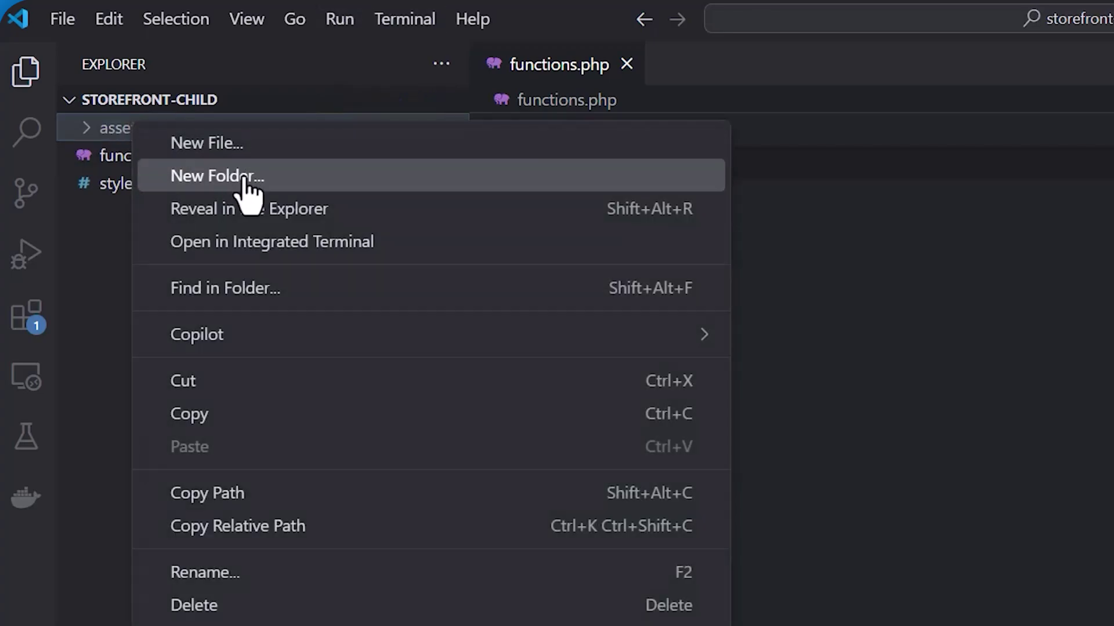
{"action": "left_click", "coordinate": [249, 177]}
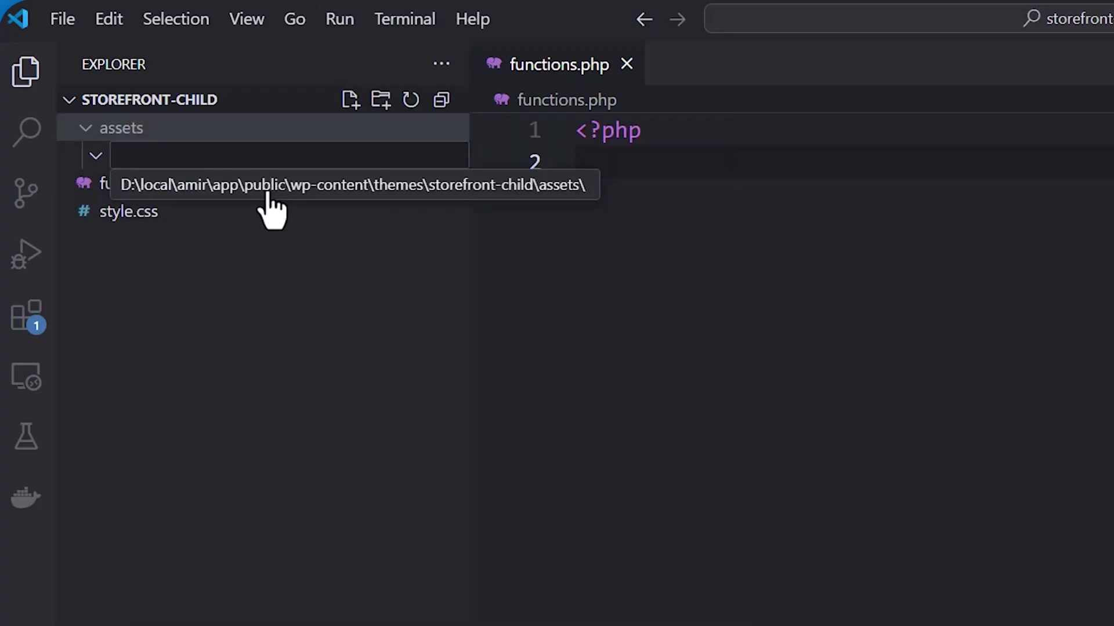
{"action": "type", "text": "js"}
{"action": "key", "text": "Return"}
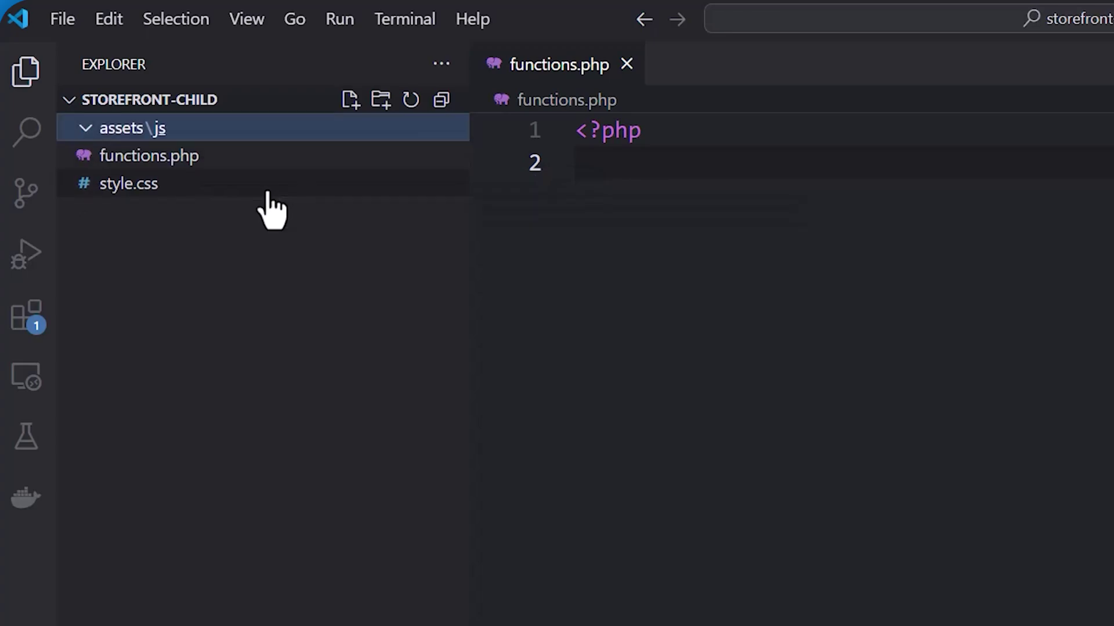
Create and open the file ajax-add-to-cart.js inside assets\js.
{"action": "right_click", "coordinate": [156, 132]}
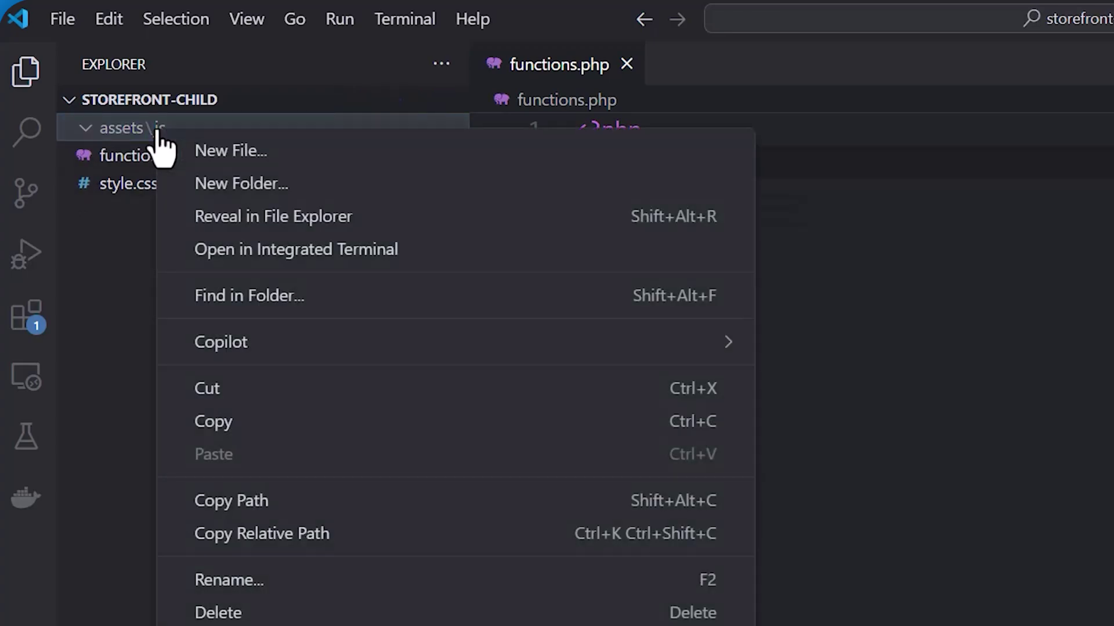
{"action": "left_click", "coordinate": [232, 151]}
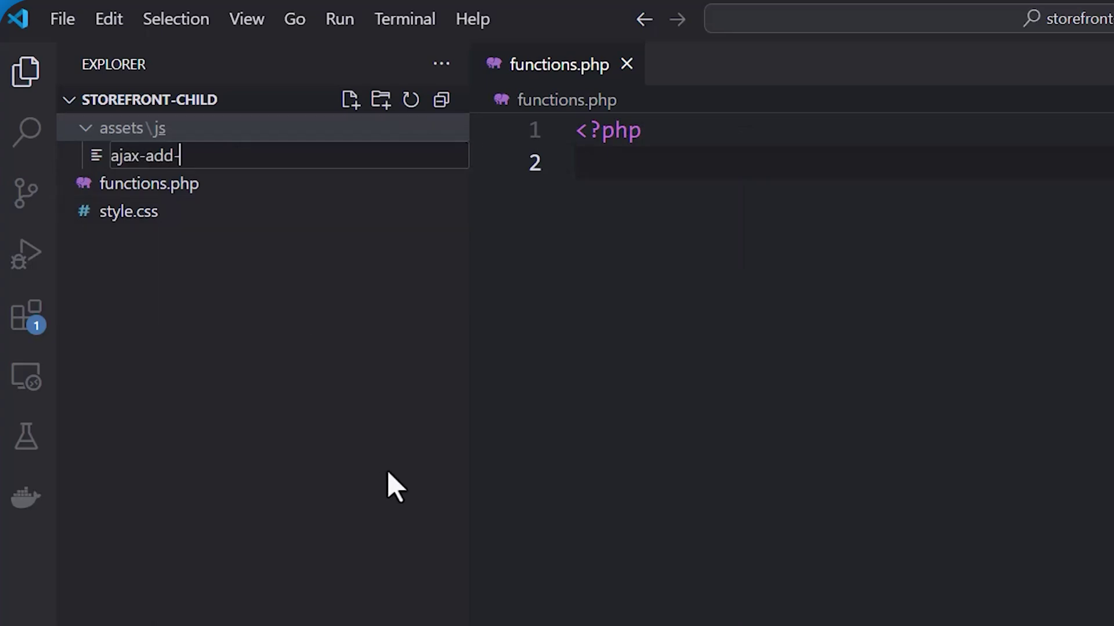
{"action": "type", "text": "ajax-add-to-cart.js"}
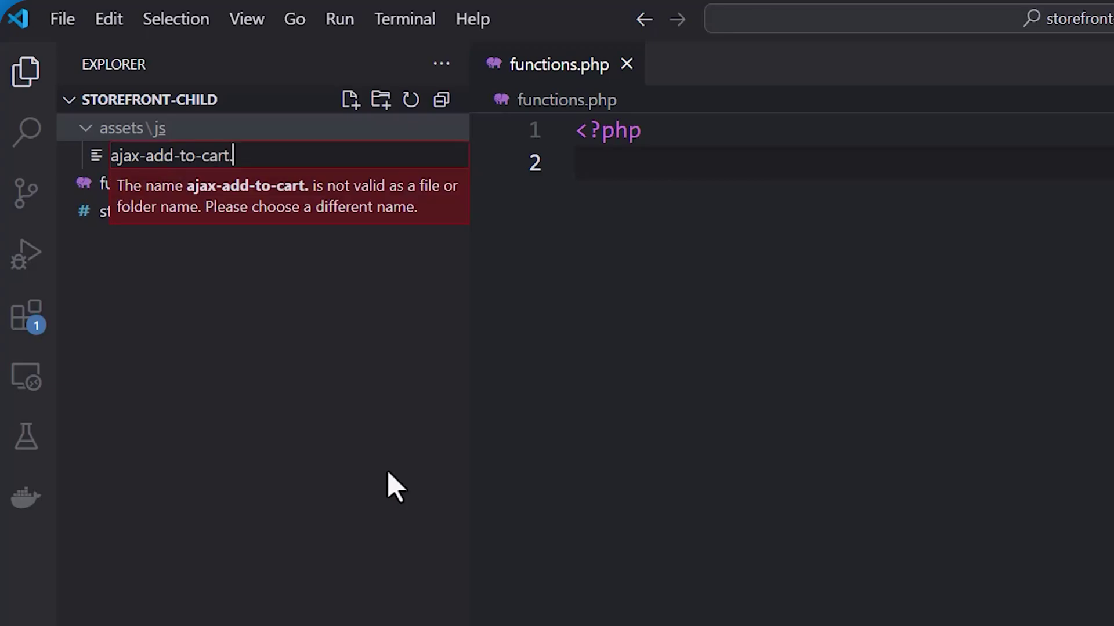
{"action": "key", "text": "BackSpace"}
{"action": "type", "text": "js"}
{"action": "key", "text": "Return"}
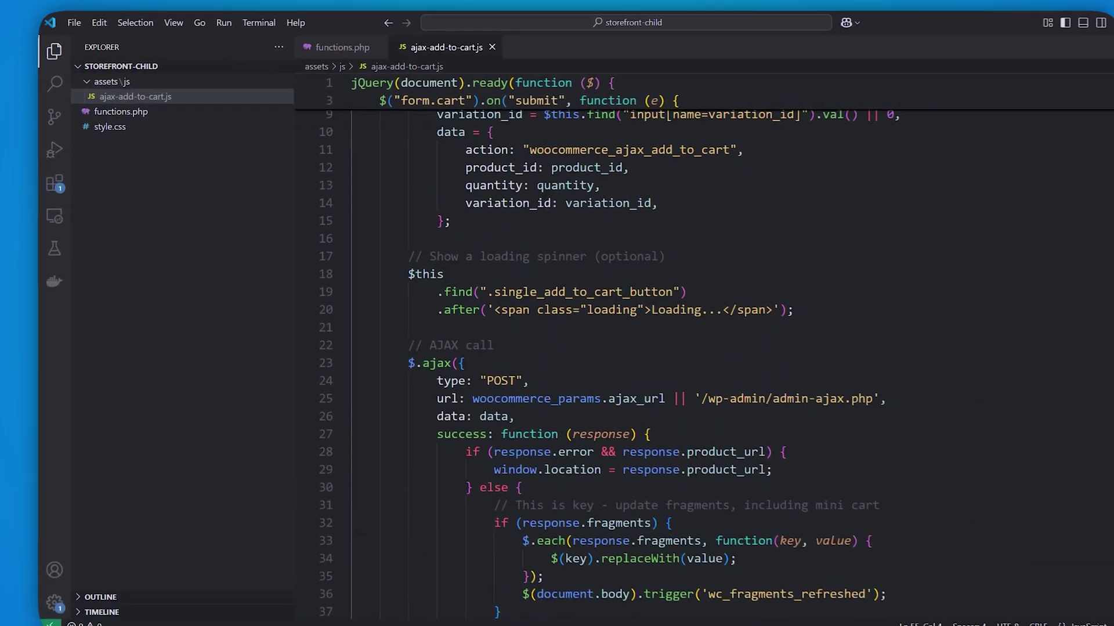
Review the custom_ajax_add_to_cart_handler and its add_action hooks, then start a line below.
{"action": "scroll", "coordinate": [807, 340], "scroll_direction": "up", "scroll_amount": 3}
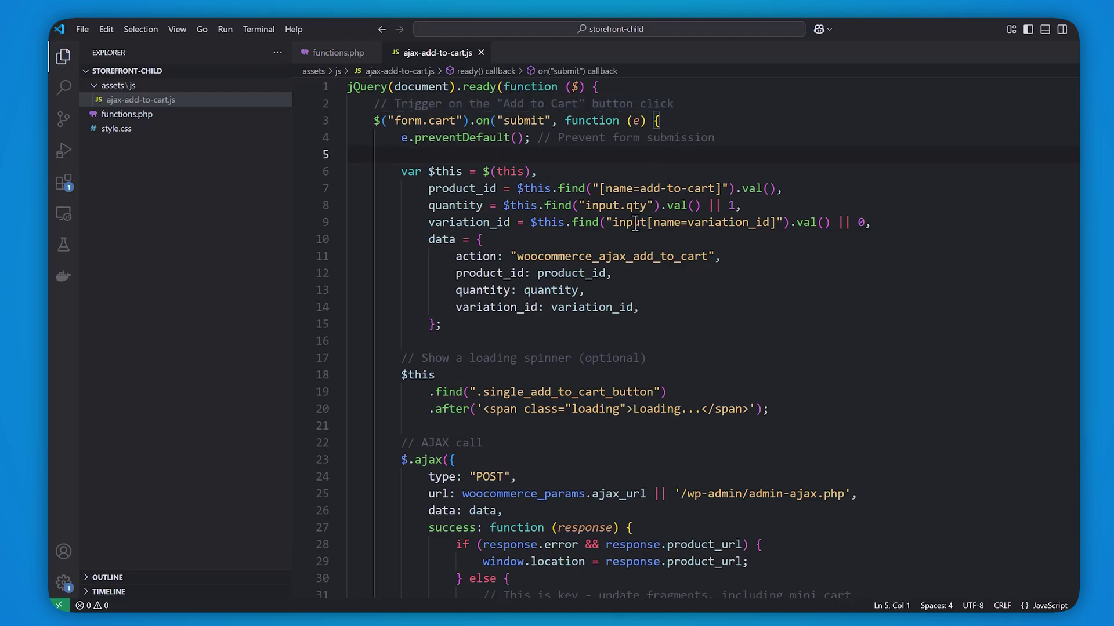
{"action": "scroll", "coordinate": [691, 366], "scroll_direction": "down", "scroll_amount": 6}
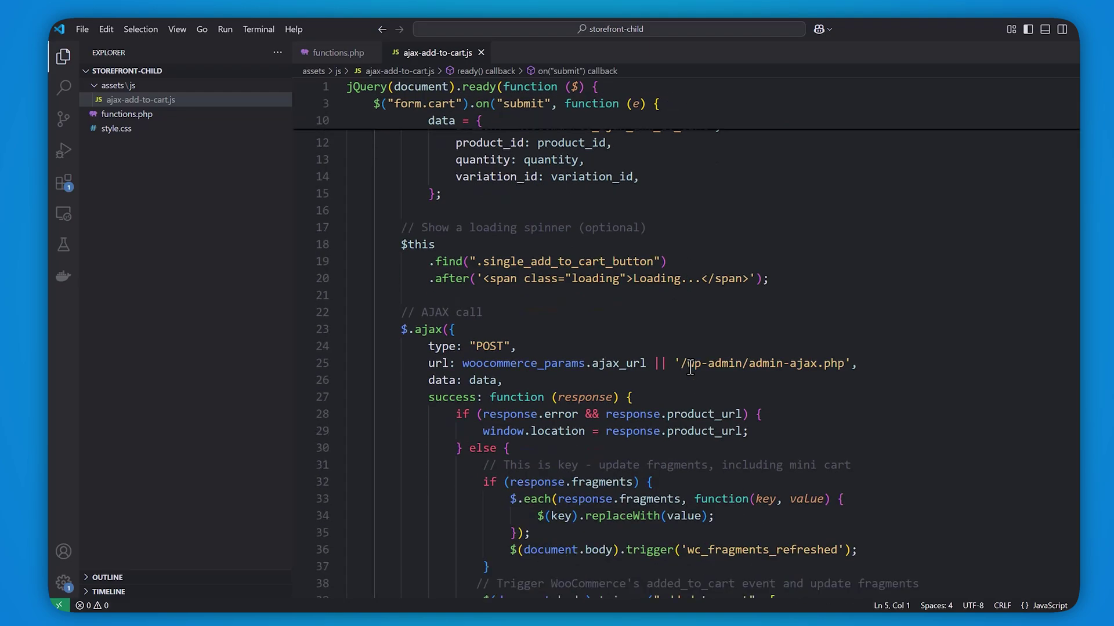
{"action": "scroll", "coordinate": [690, 367], "scroll_direction": "down", "scroll_amount": 6}
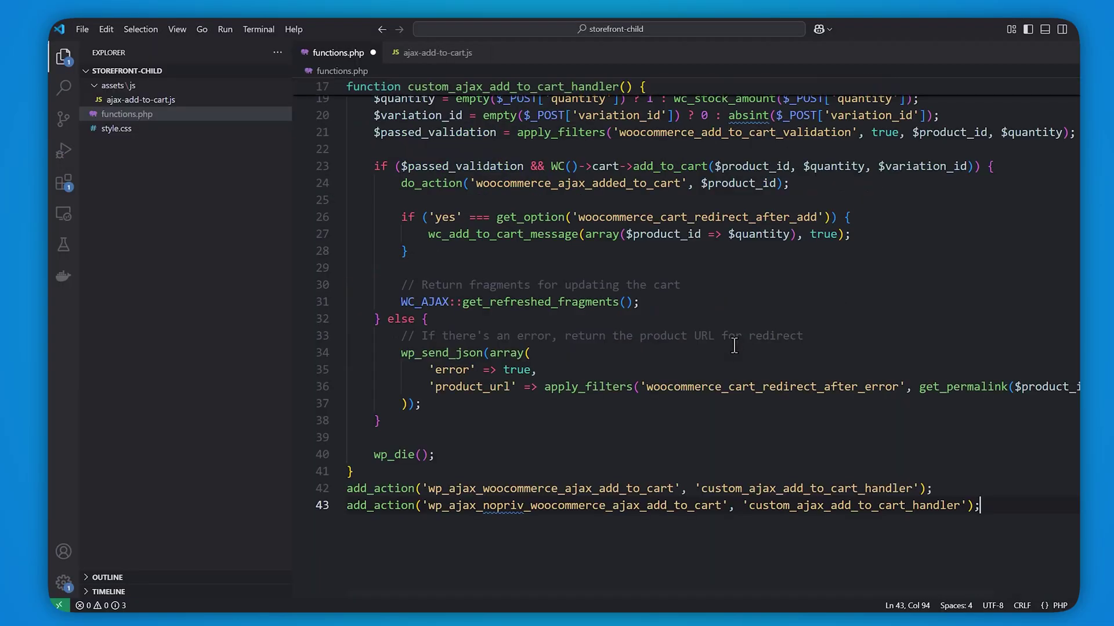
{"action": "key", "text": "Return"}
Add blank lines below the add_action hooks and review the handler code.
{"action": "type", "text": "'"}
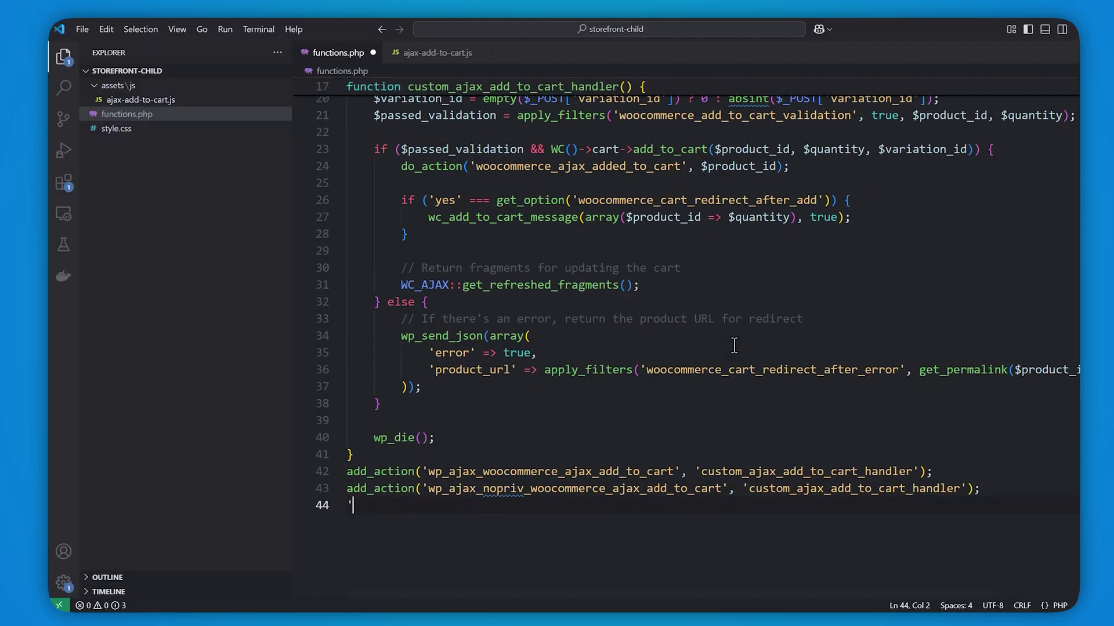
{"action": "key", "text": "Return"}
{"action": "key", "text": "Return"}
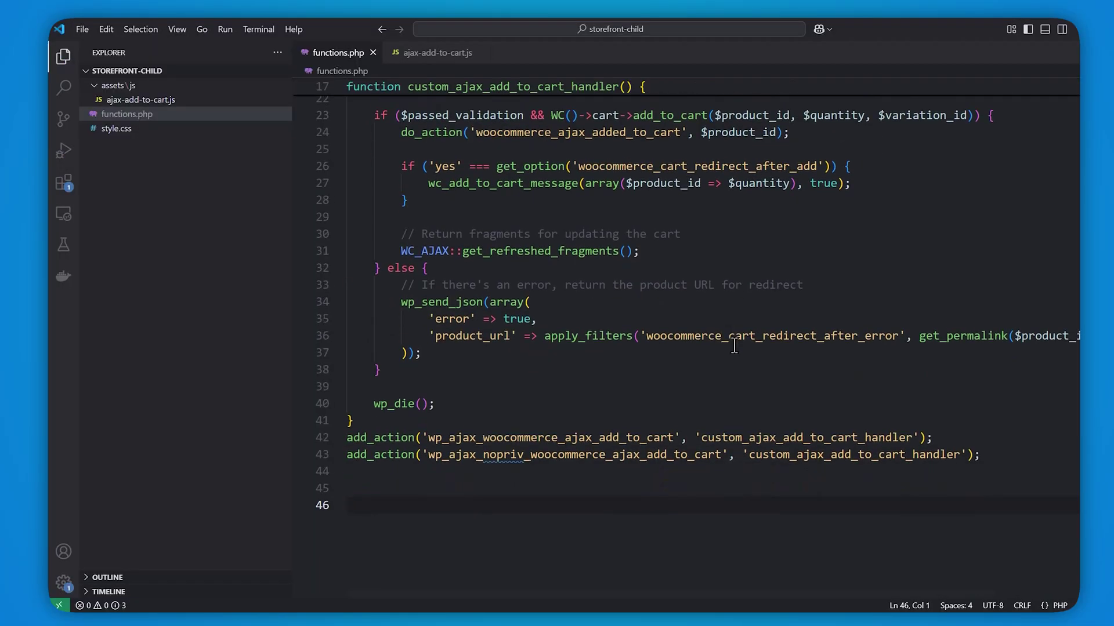
{"action": "scroll", "coordinate": [734, 346], "scroll_direction": "up", "scroll_amount": 6}
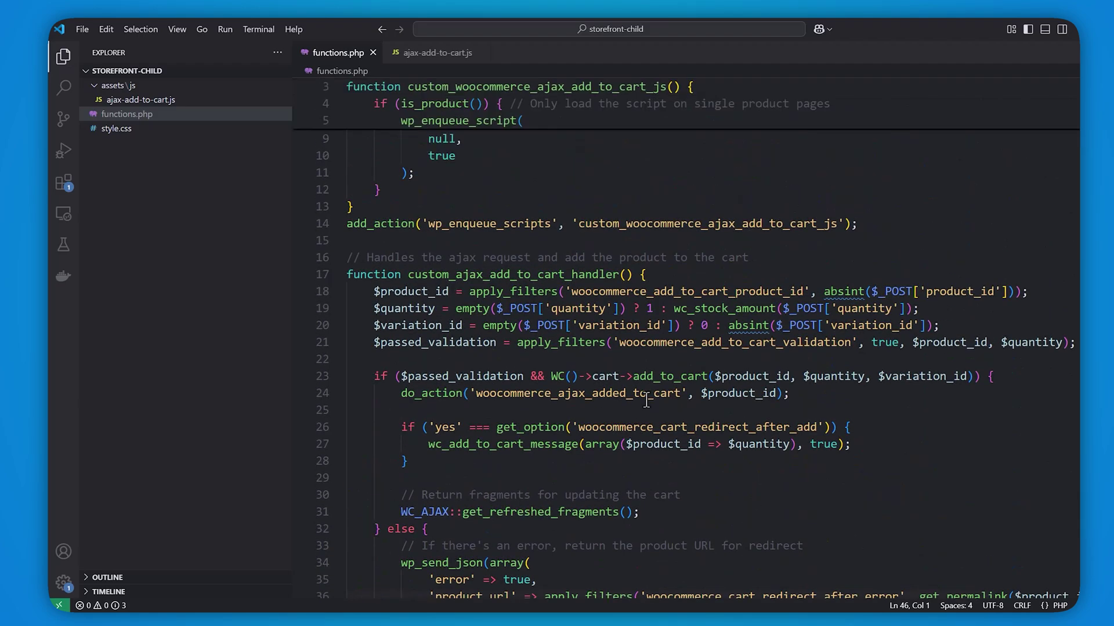
{"action": "scroll", "coordinate": [646, 399], "scroll_direction": "down", "scroll_amount": 2}
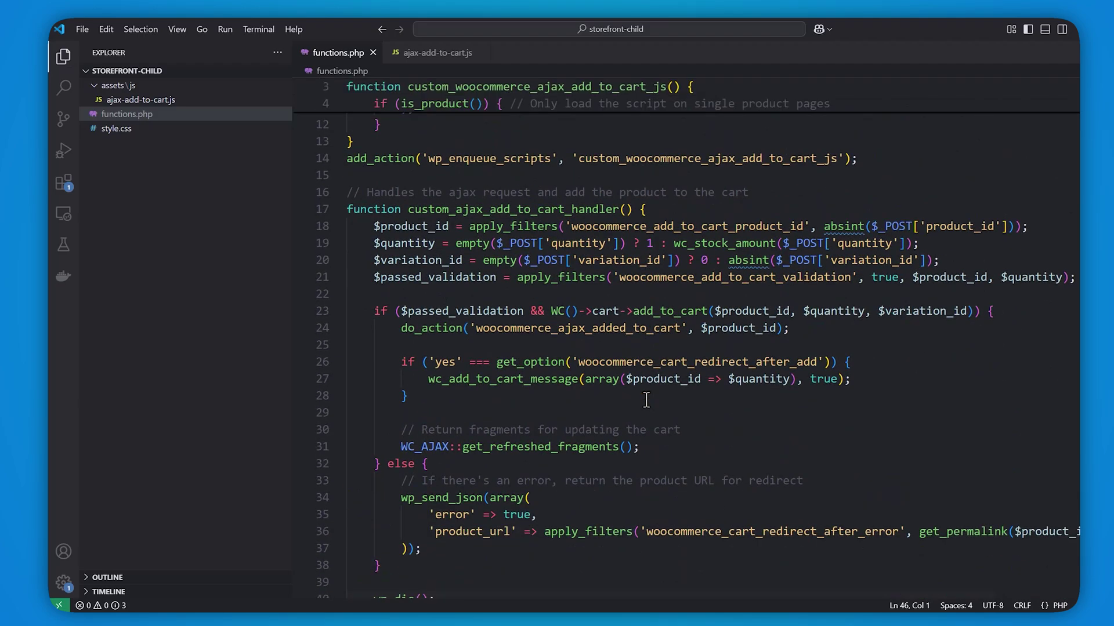
{"action": "scroll", "coordinate": [646, 399], "scroll_direction": "down", "scroll_amount": 3}
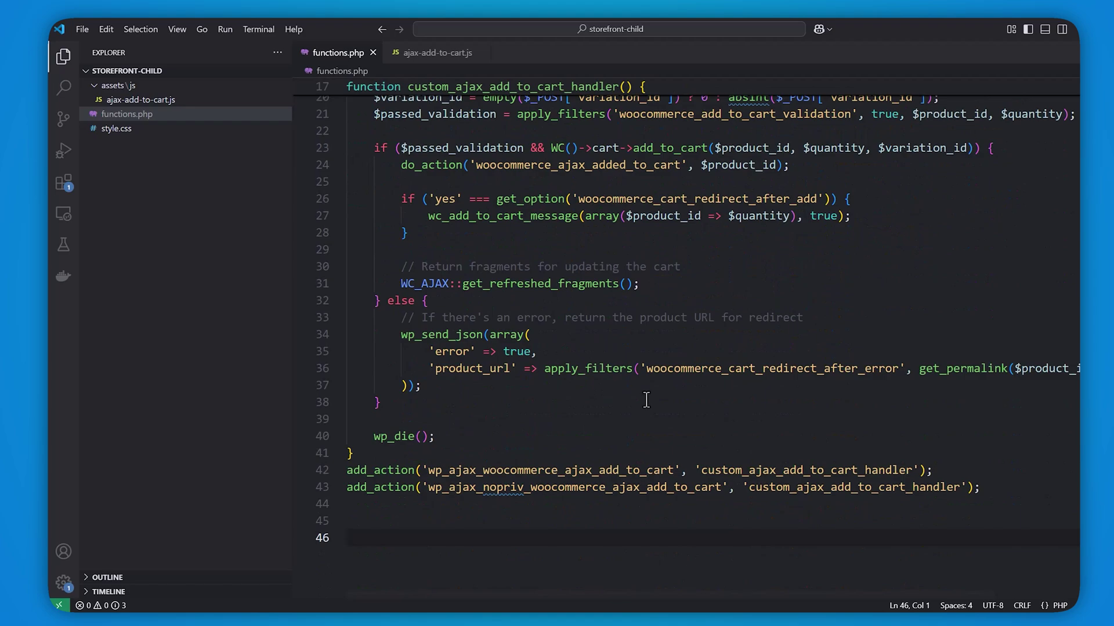
{"action": "scroll", "coordinate": [646, 399], "scroll_direction": "down", "scroll_amount": 1}
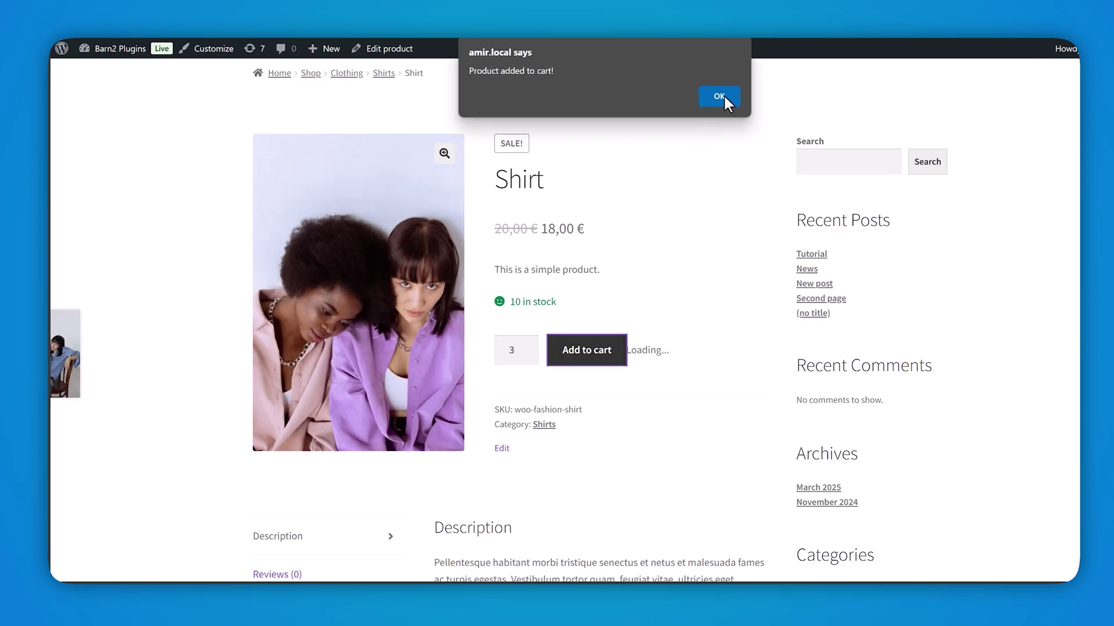
Dismiss the added-to-cart alert and remove the Shirt from the mini-cart.
{"action": "left_click", "coordinate": [725, 93]}
{"action": "scroll", "coordinate": [723, 278], "scroll_direction": "up", "scroll_amount": 3}
{"action": "mouse_move", "coordinate": [848, 164]}
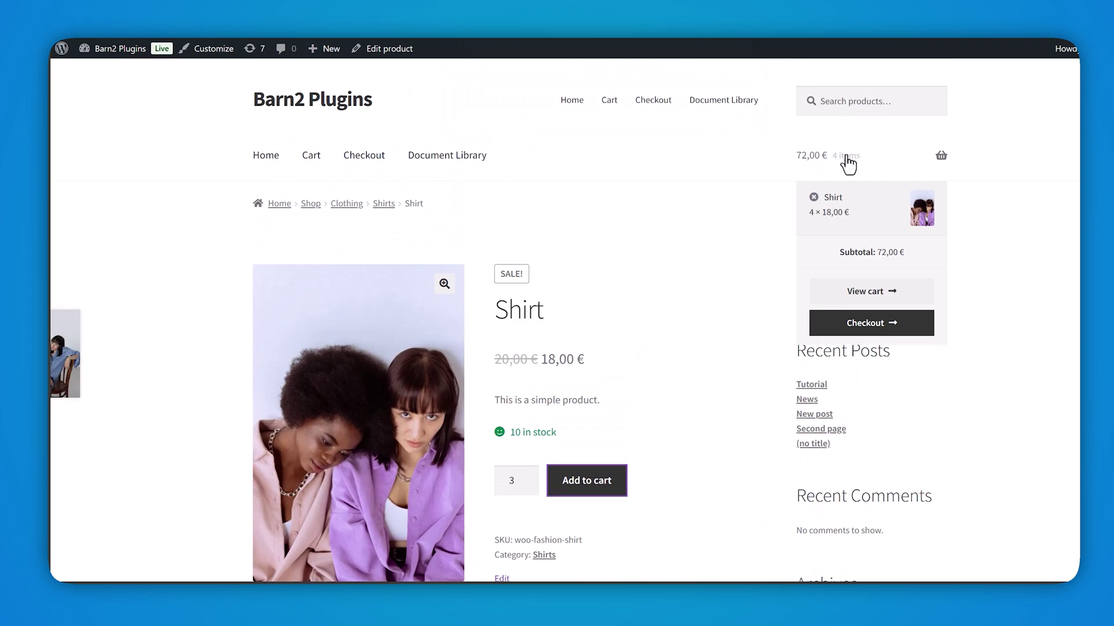
{"action": "left_click", "coordinate": [814, 198]}
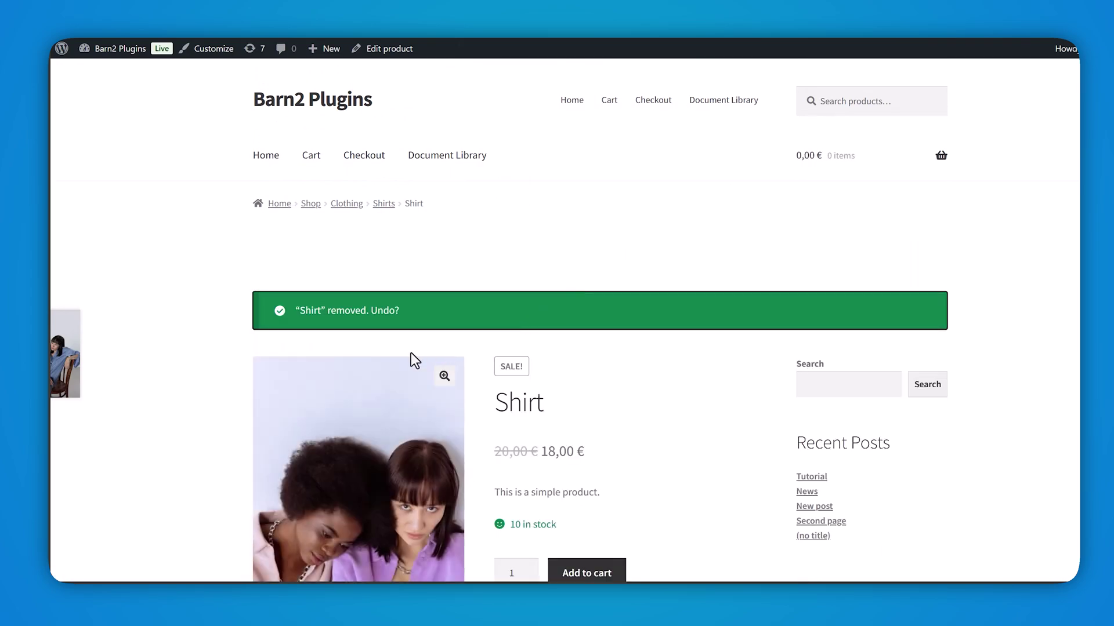
Add 5 Shirts to the cart, dismiss the alert, and check the mini-cart.
{"action": "scroll", "coordinate": [464, 353], "scroll_direction": "down", "scroll_amount": 3}
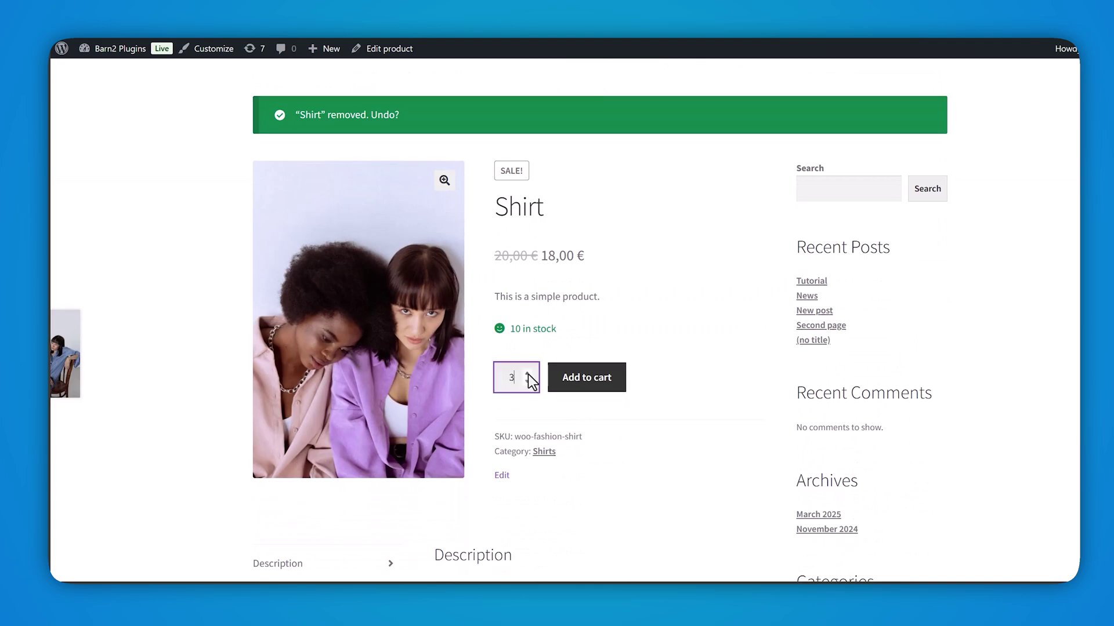
{"action": "left_click", "coordinate": [584, 382]}
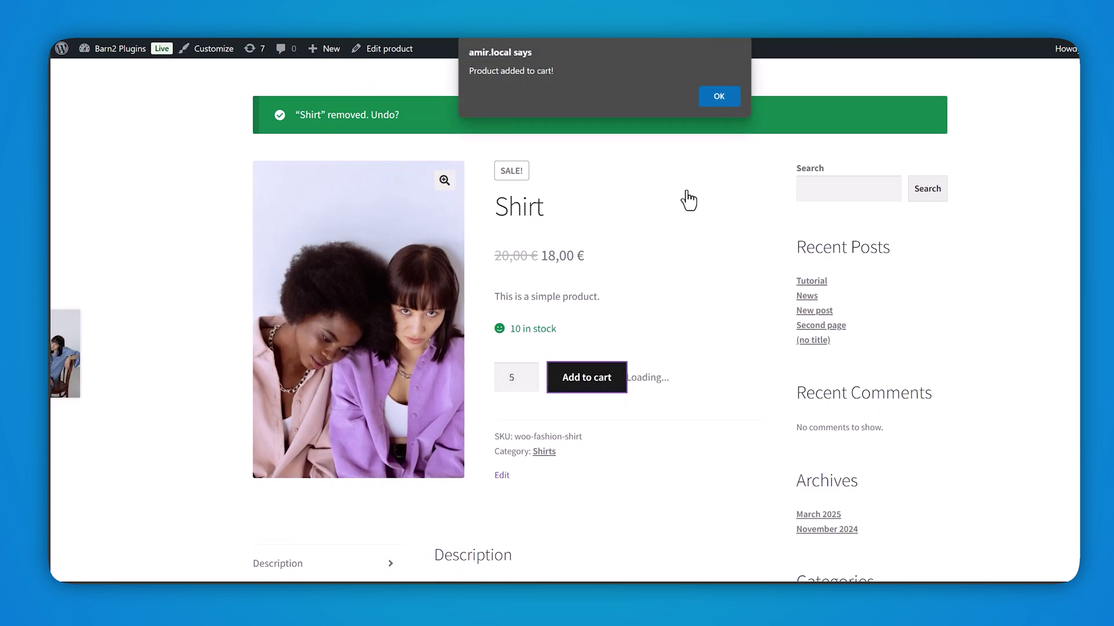
{"action": "left_click", "coordinate": [718, 98]}
{"action": "scroll", "coordinate": [716, 273], "scroll_direction": "up", "scroll_amount": 3}
{"action": "mouse_move", "coordinate": [838, 177]}
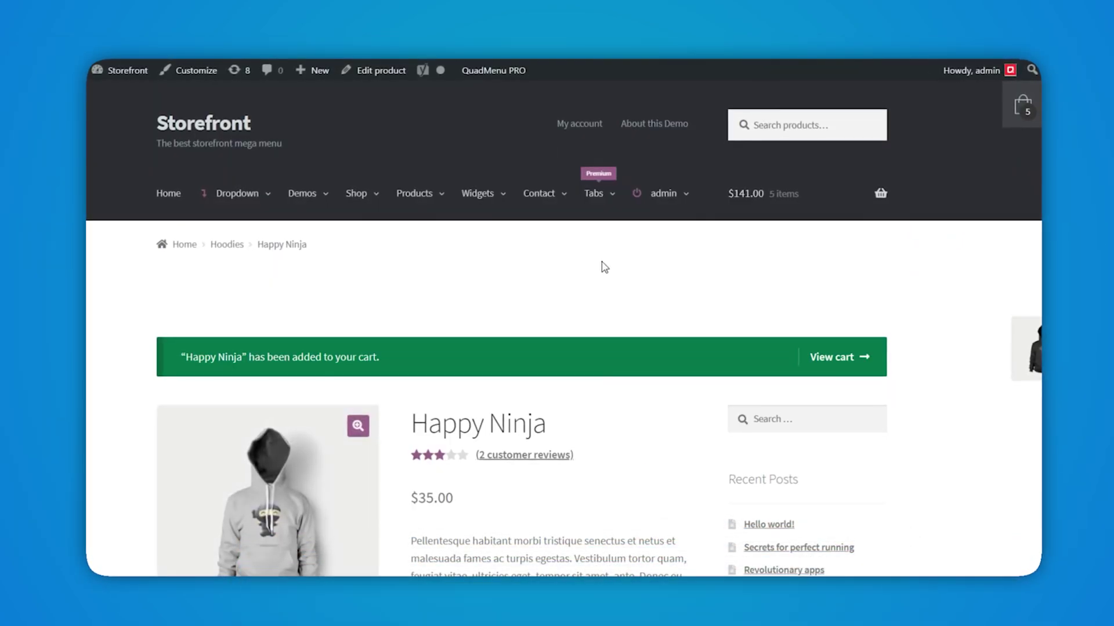
{"action": "scroll", "coordinate": [604, 266], "scroll_direction": "down", "scroll_amount": 4}
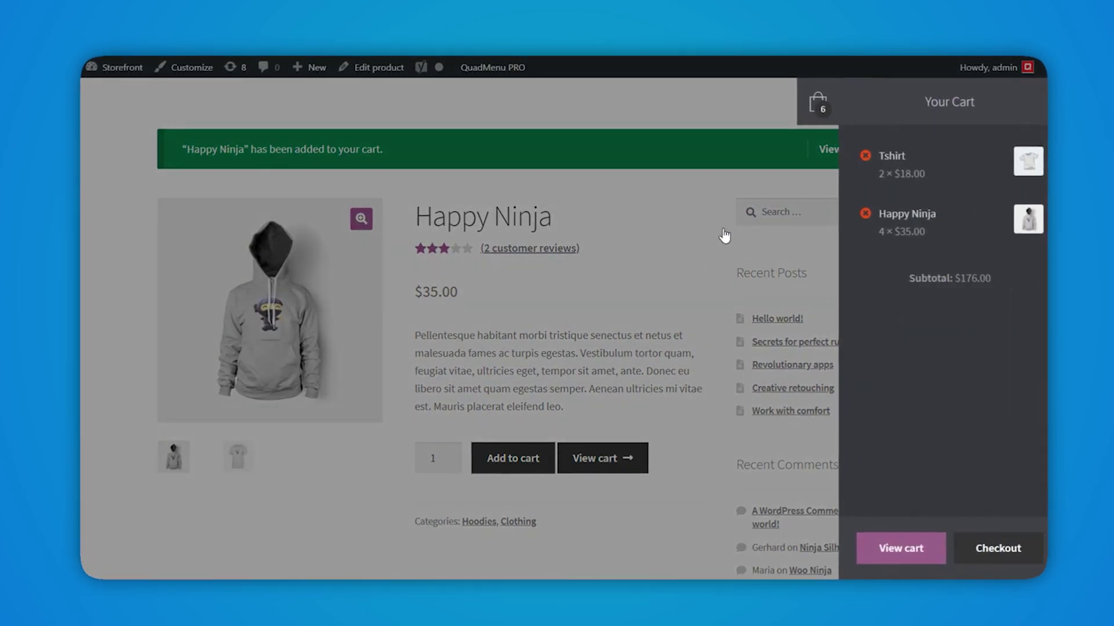
{"action": "left_click", "coordinate": [759, 220]}
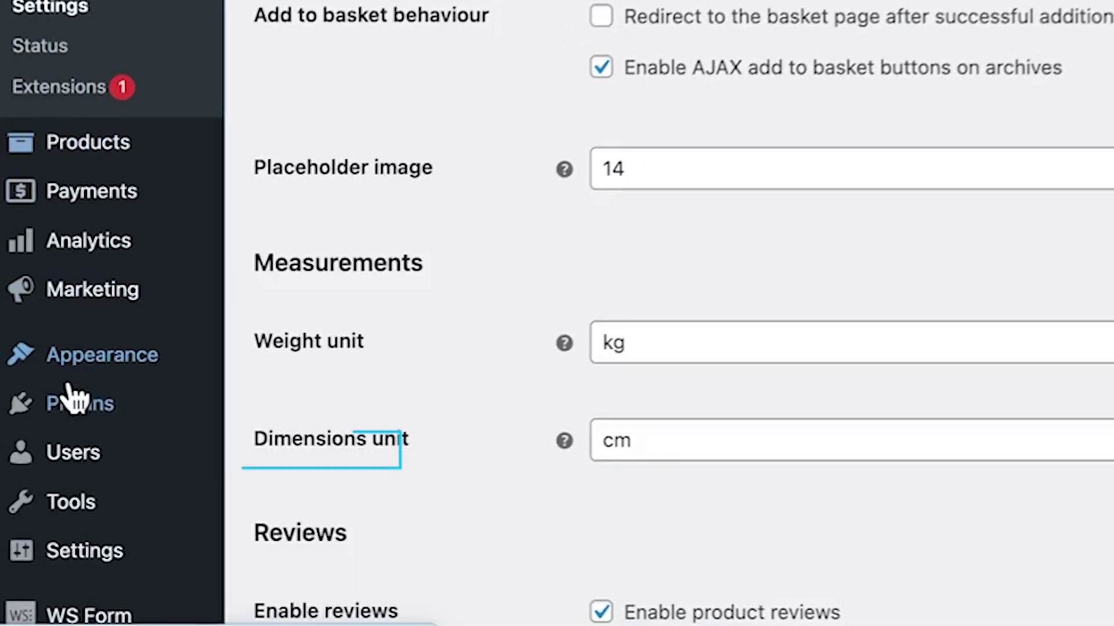
{"action": "mouse_move", "coordinate": [58, 451]}
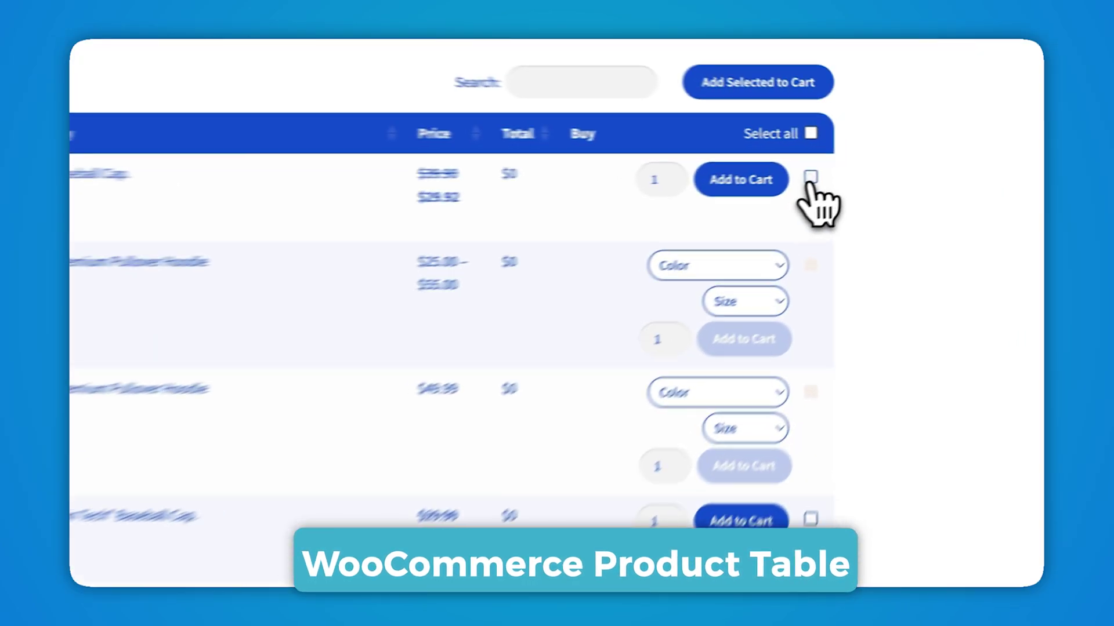
Select the first product row, set the second product's size to Medium, and choose its colour.
{"action": "left_click", "coordinate": [810, 174]}
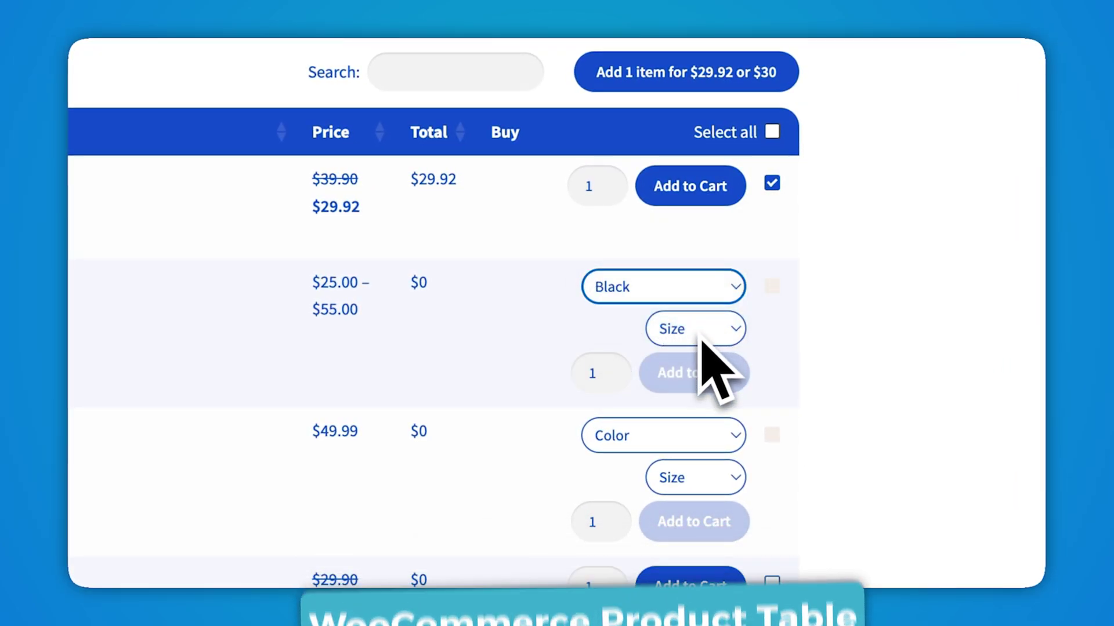
{"action": "left_click", "coordinate": [697, 386]}
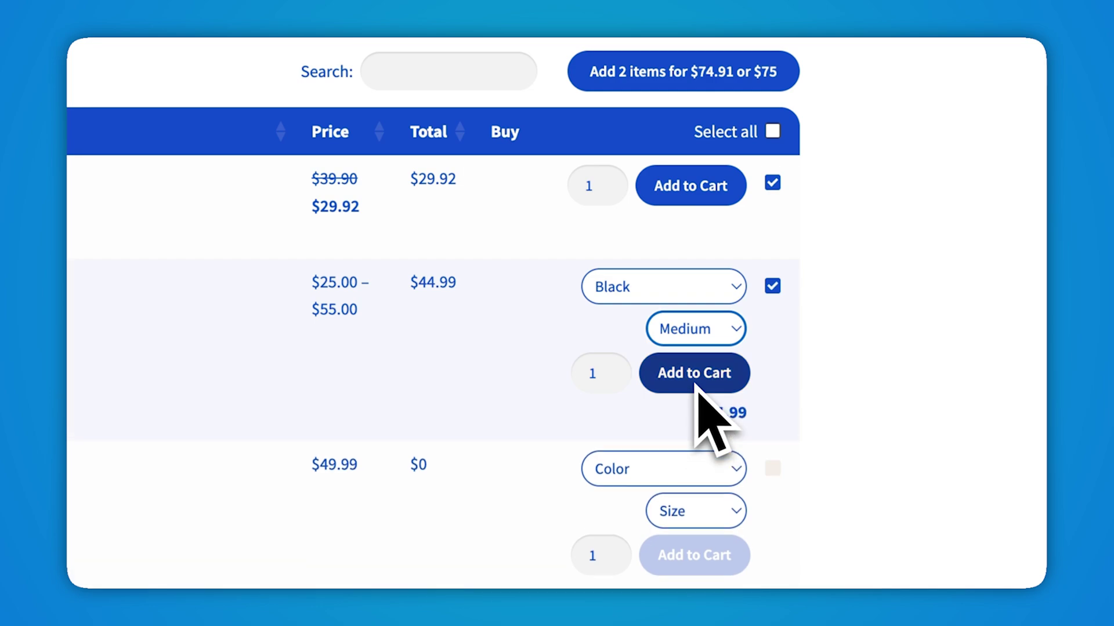
{"action": "scroll", "coordinate": [841, 409], "scroll_direction": "down", "scroll_amount": 4}
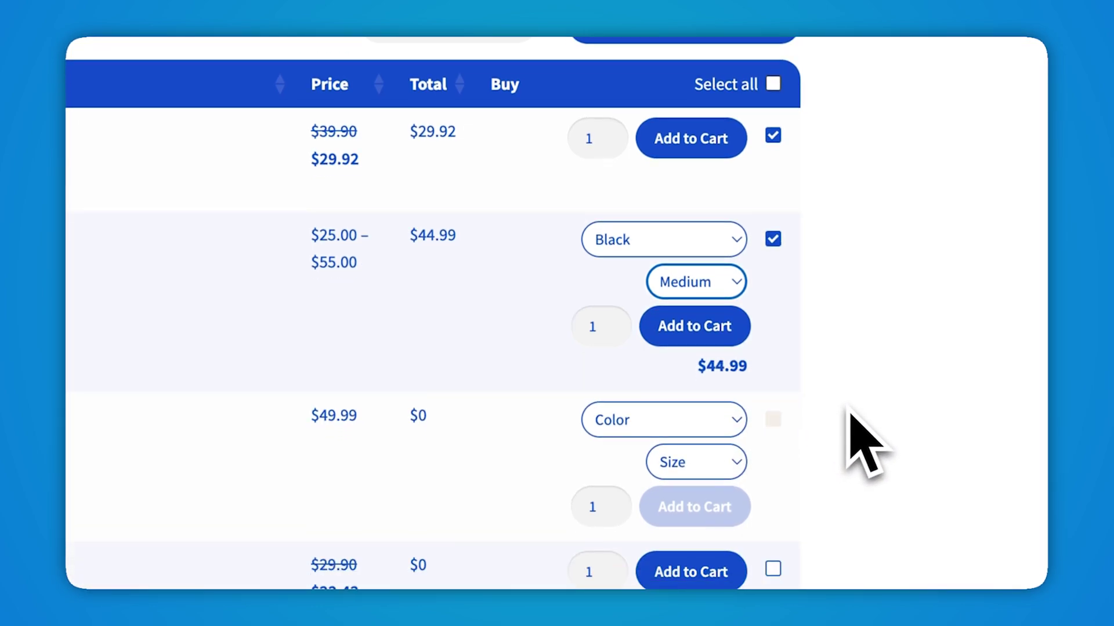
{"action": "left_click", "coordinate": [719, 238]}
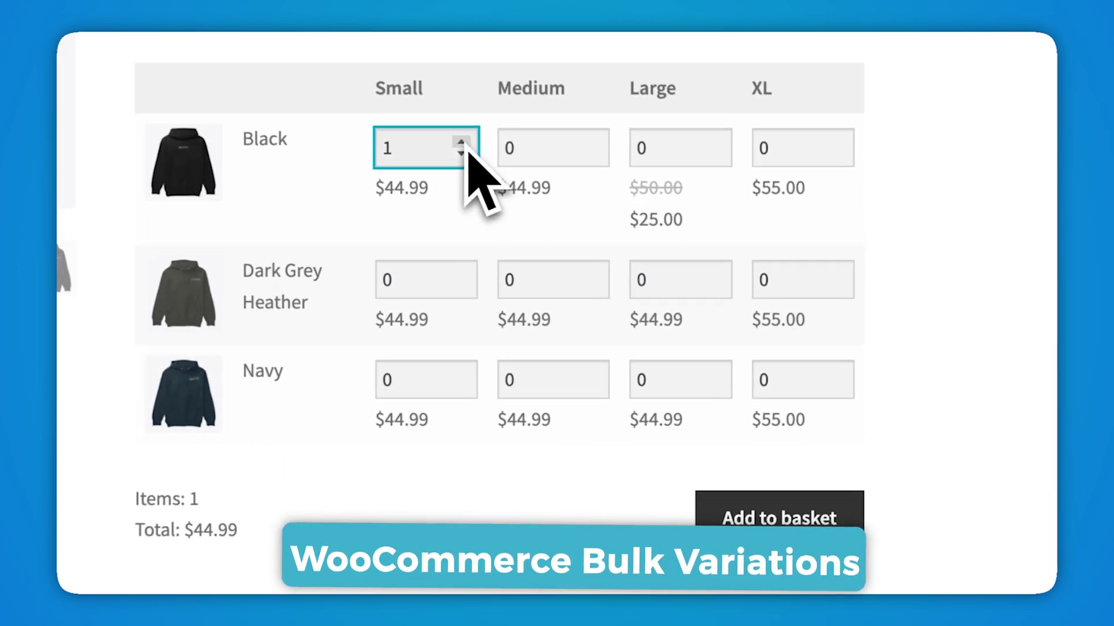
Set the Black Small hoodie quantity in the variations grid and add all five chosen hoodies to the basket.
{"action": "left_click", "coordinate": [458, 141]}
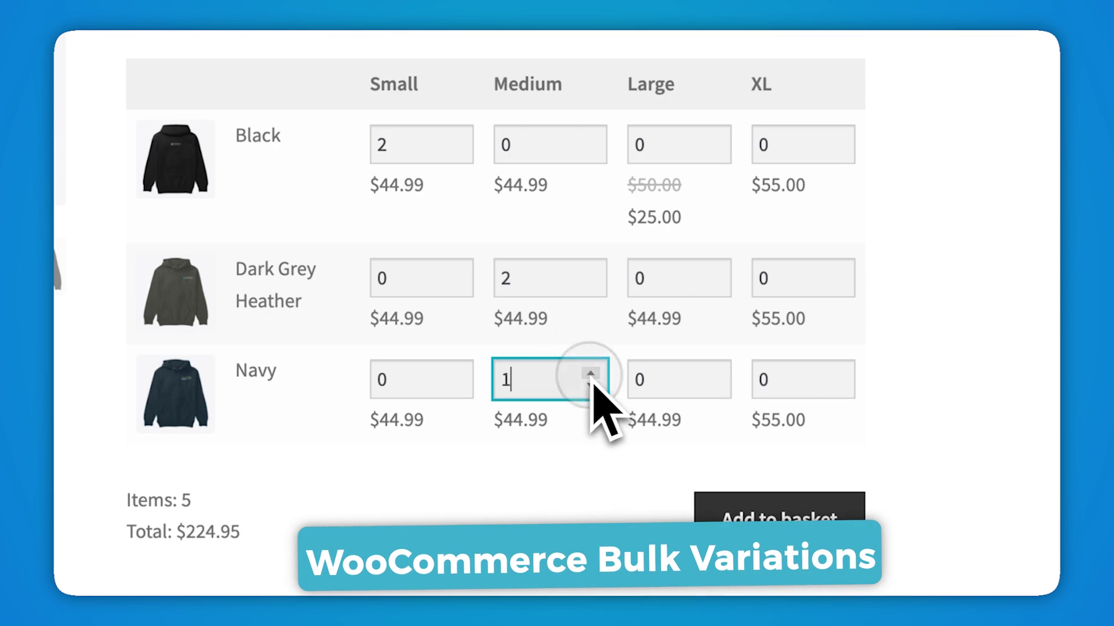
{"action": "left_click", "coordinate": [734, 519]}
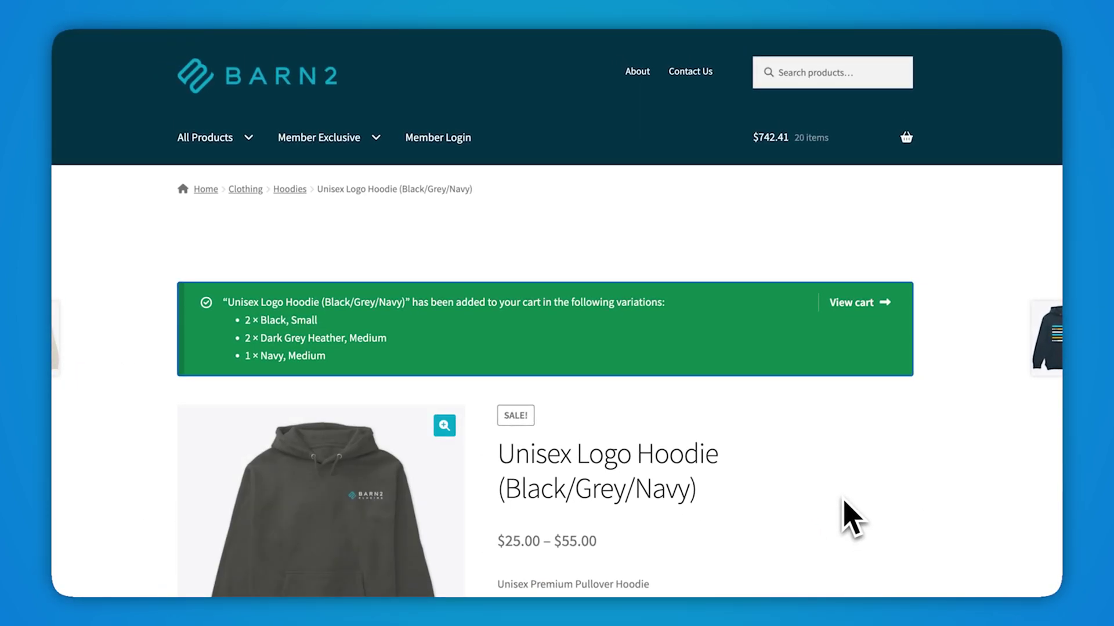
{"action": "scroll", "coordinate": [859, 446], "scroll_direction": "down", "scroll_amount": 6}
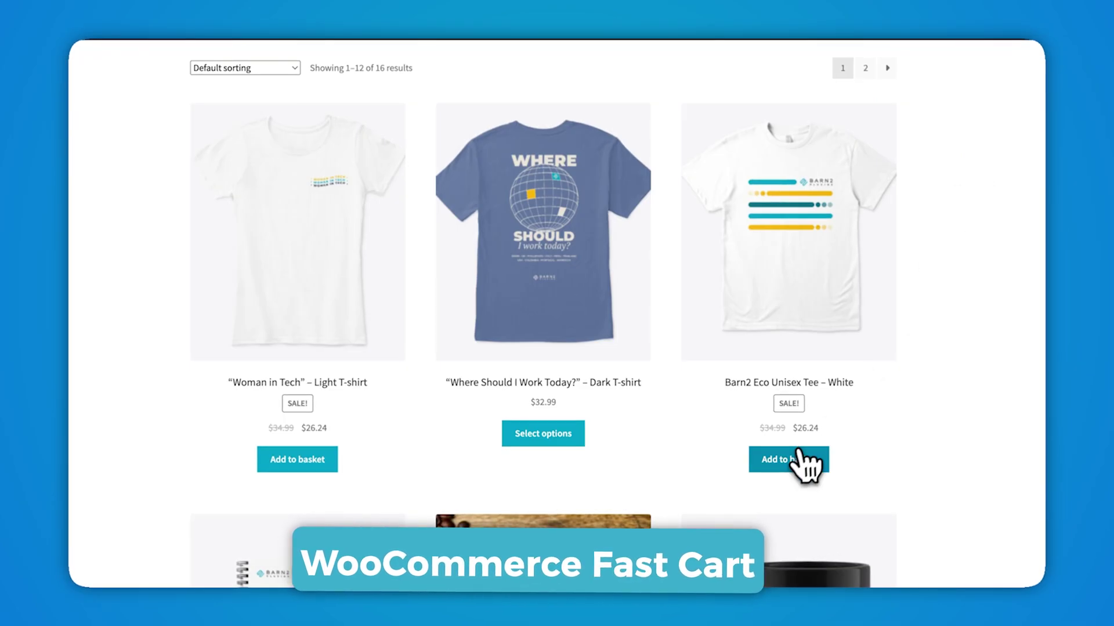
Add two White Barn2 Eco Unisex Tees via the side cart, review the Fast Cart checkout, then close it.
{"action": "left_click", "coordinate": [801, 457]}
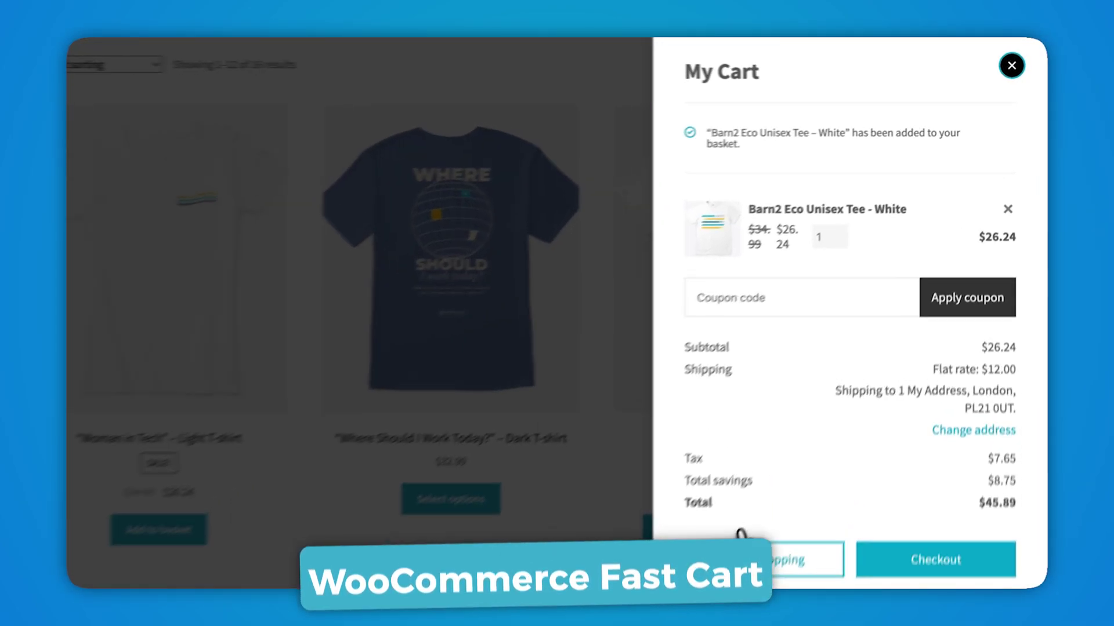
{"action": "left_click", "coordinate": [818, 253]}
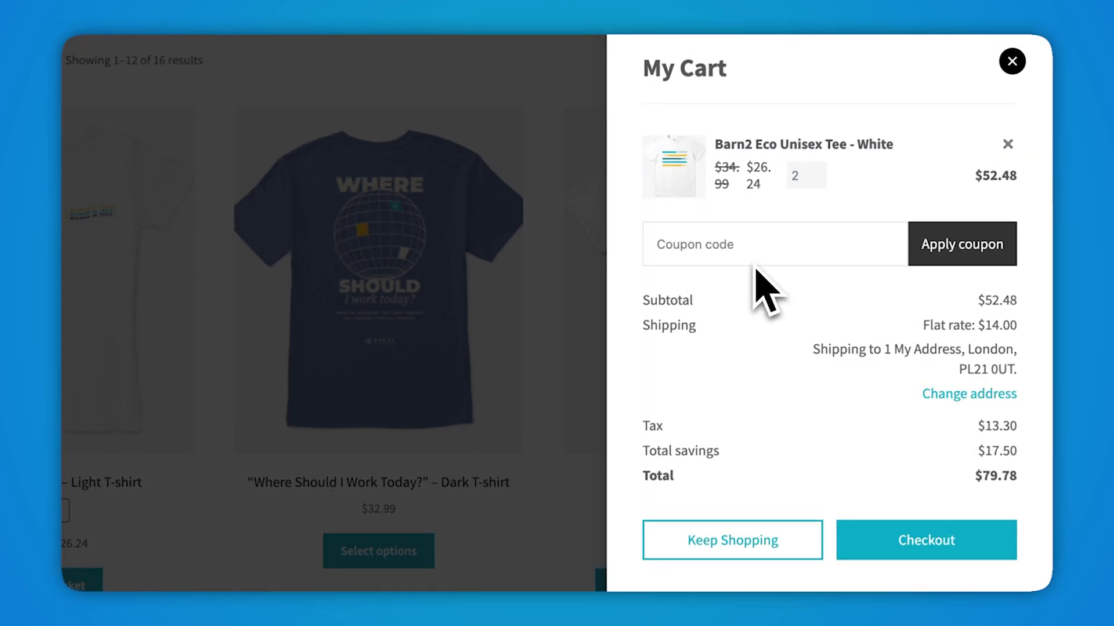
{"action": "left_click", "coordinate": [879, 543]}
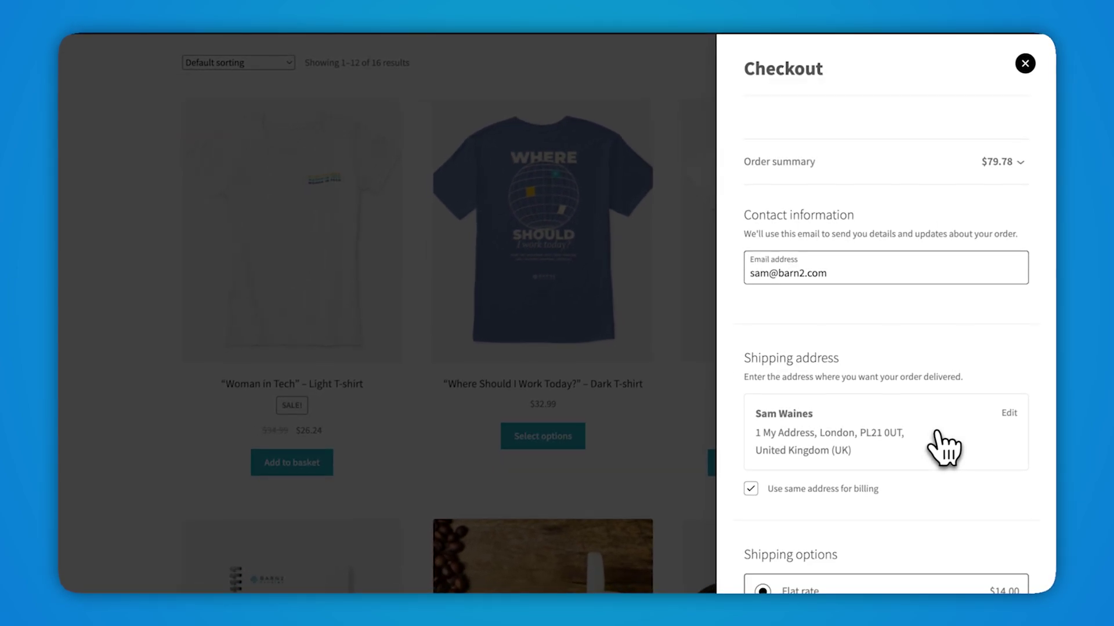
{"action": "scroll", "coordinate": [944, 450], "scroll_direction": "down", "scroll_amount": 10}
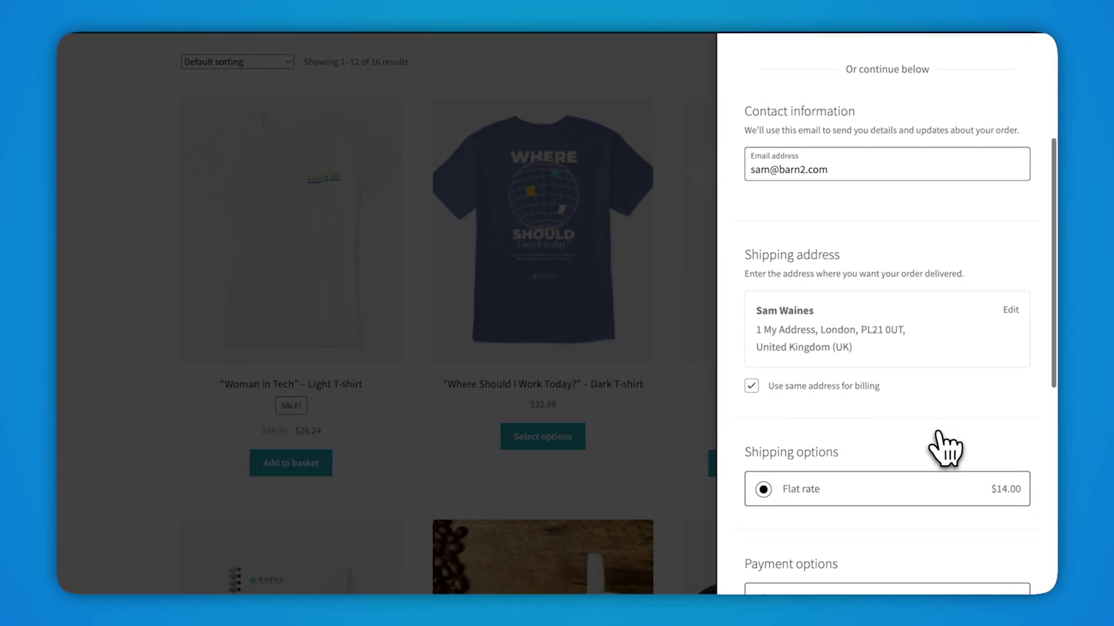
{"action": "scroll", "coordinate": [946, 449], "scroll_direction": "down", "scroll_amount": 3}
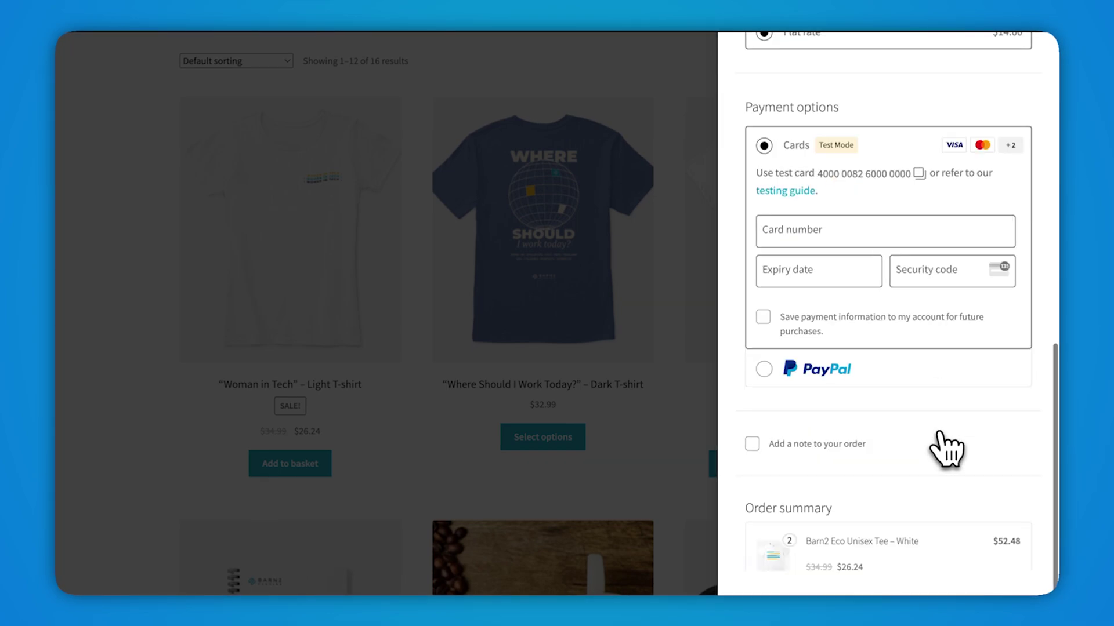
{"action": "scroll", "coordinate": [947, 449], "scroll_direction": "up", "scroll_amount": 13}
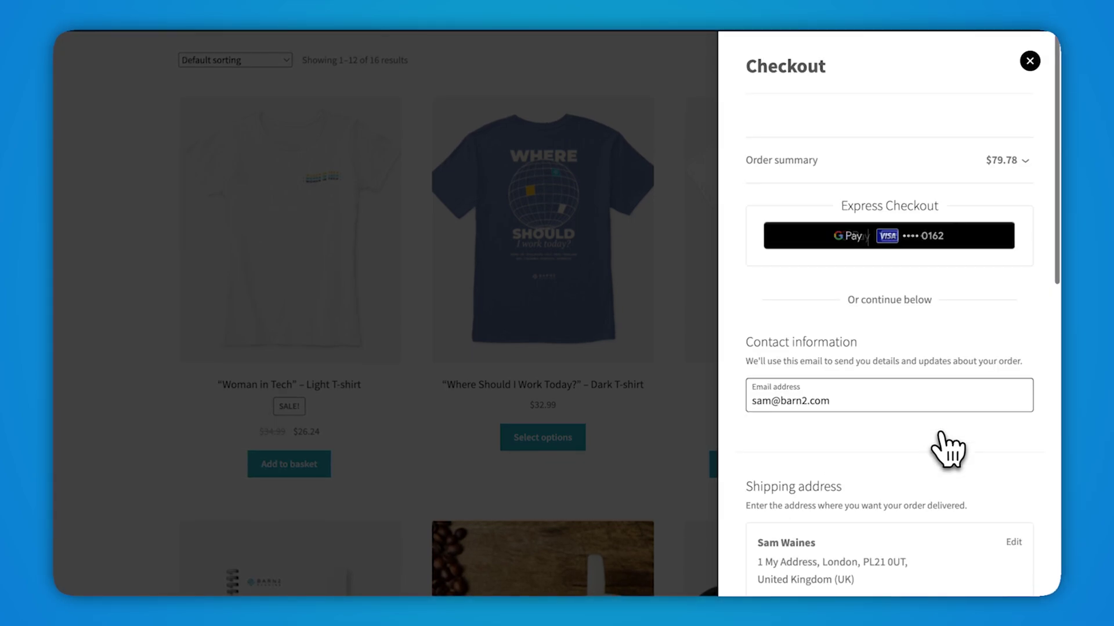
{"action": "left_click", "coordinate": [1031, 61]}
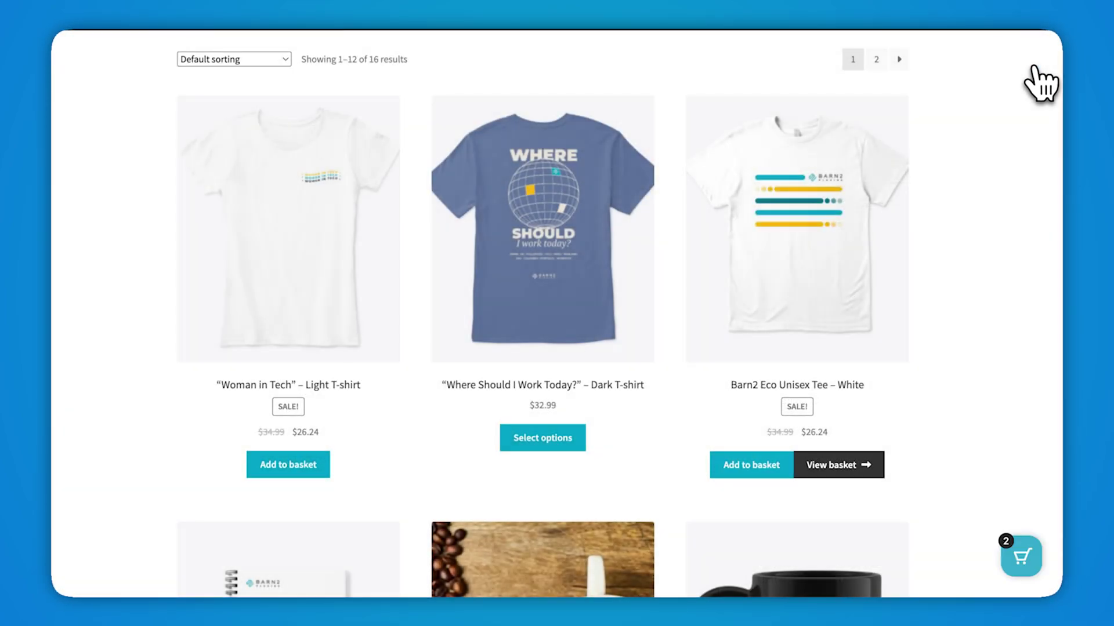